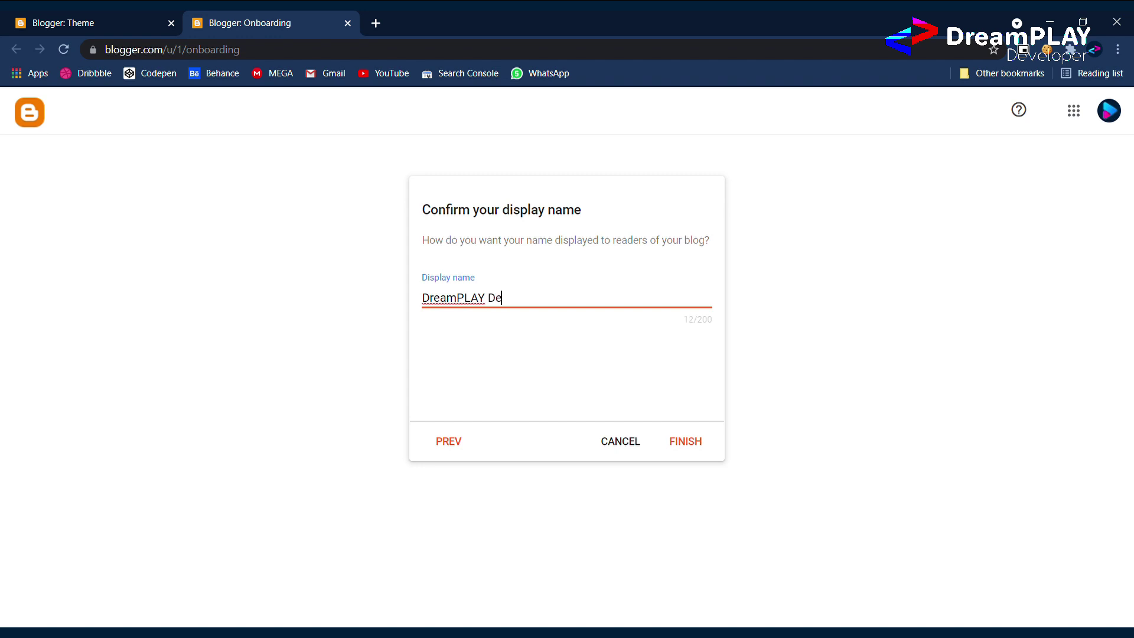
Step: Finish the blog setup with the entered display name and dismiss all the notices above the posts list
{"action": "left_click", "coordinate": [685, 441]}
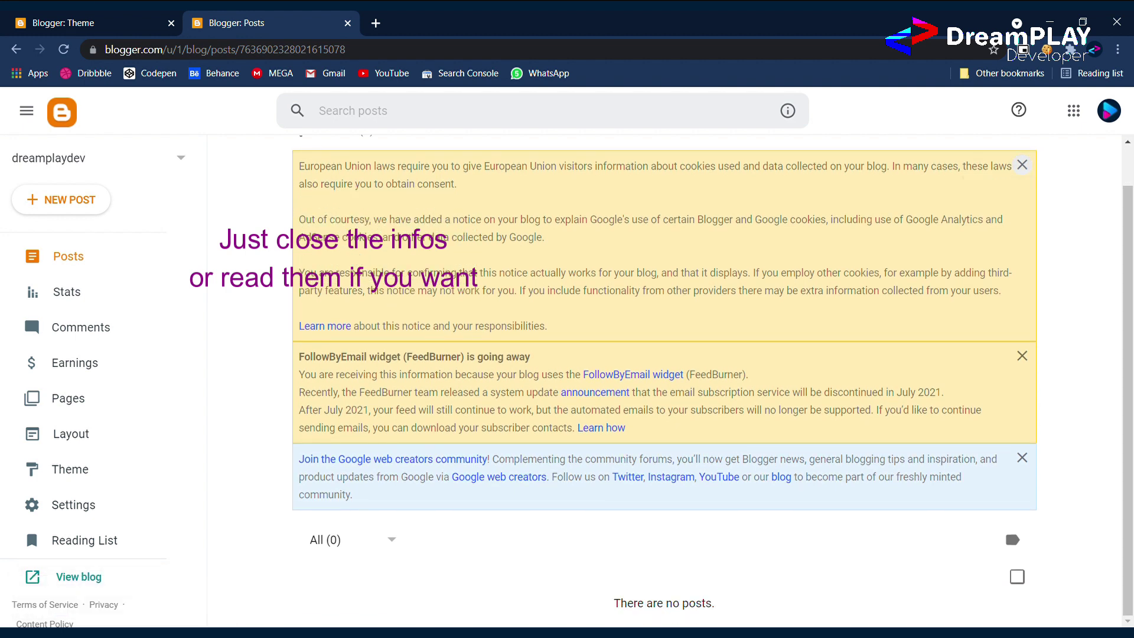
{"action": "left_click", "coordinate": [1023, 165]}
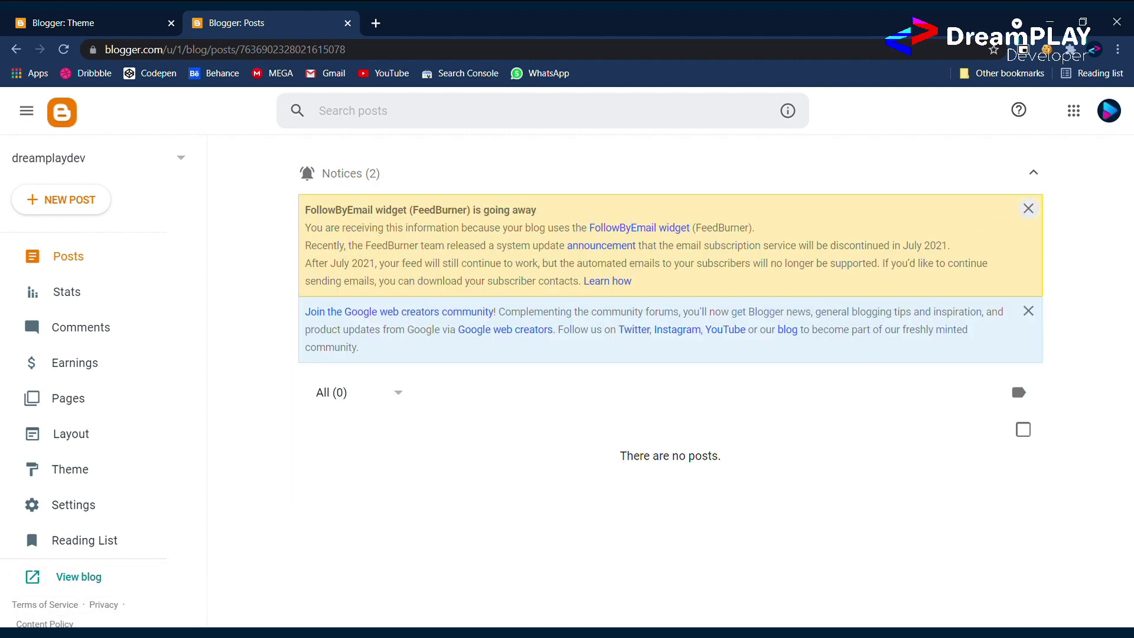
{"action": "left_click", "coordinate": [1029, 208]}
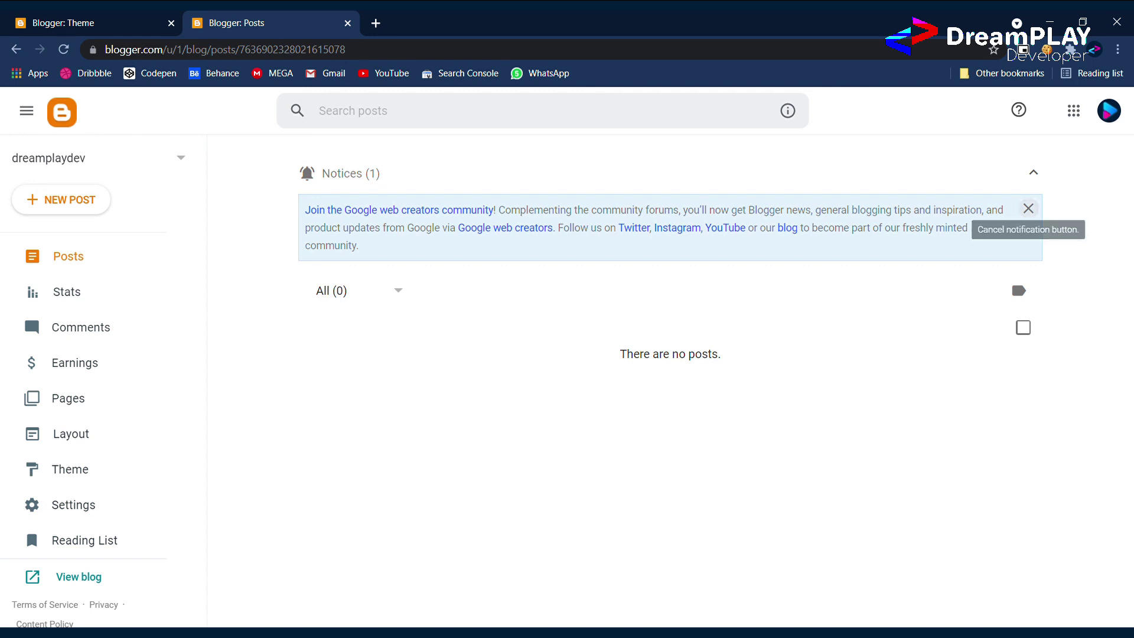
{"action": "left_click", "coordinate": [1028, 208]}
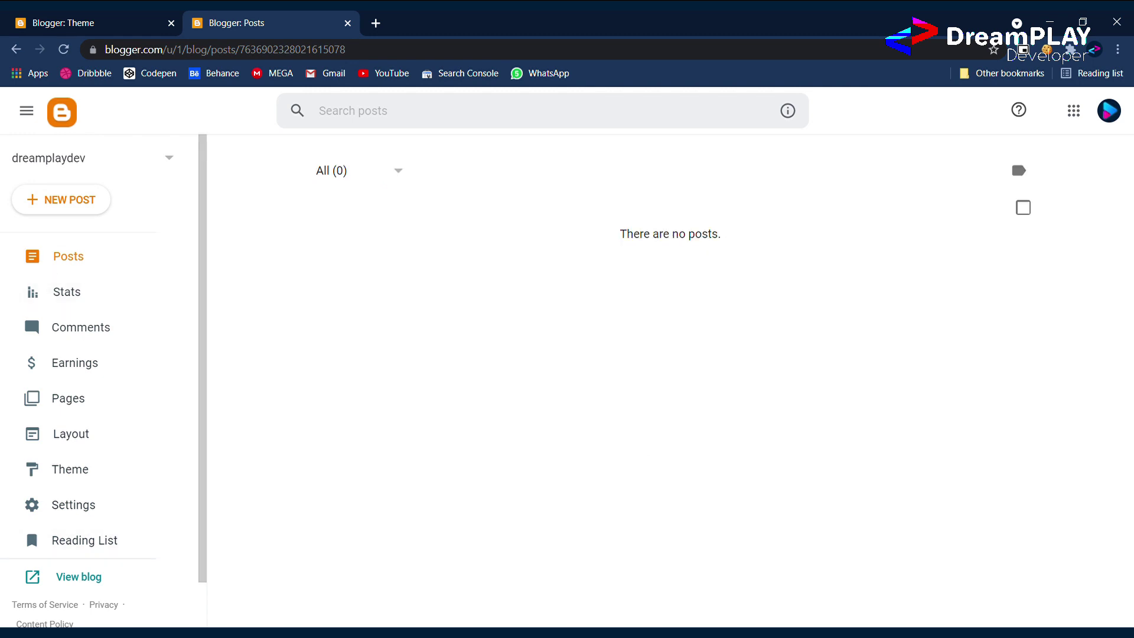
Step: View the live dreamplaydev blog with its default theme, and return to the posts list
{"action": "left_click", "coordinate": [59, 576]}
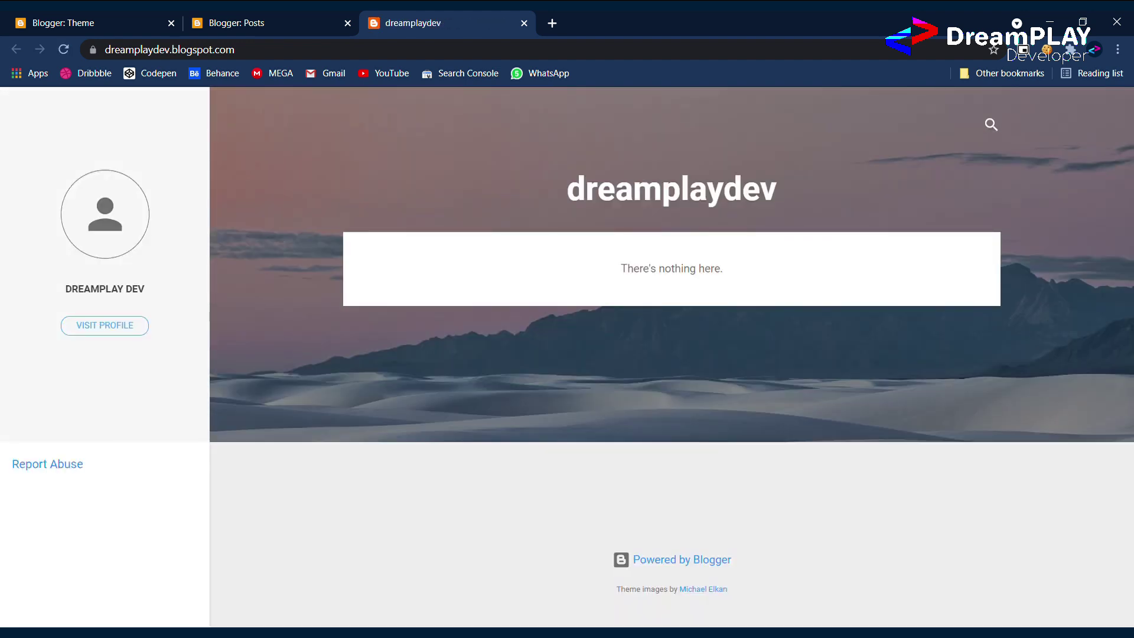
{"action": "left_click", "coordinate": [524, 22]}
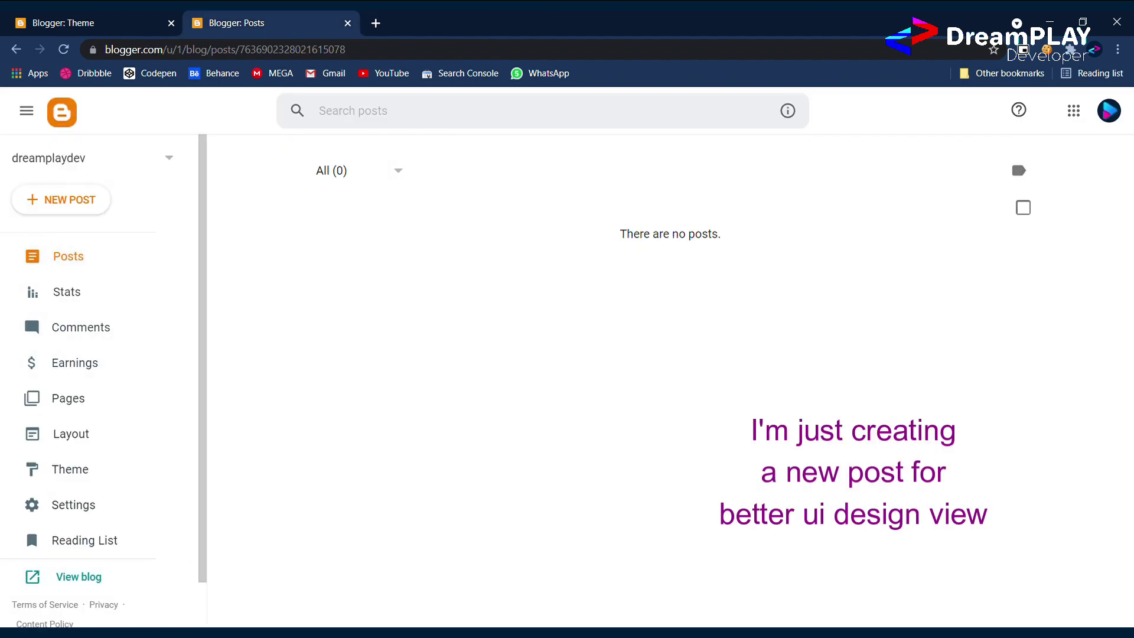
Step: Create a new post titled "testpost" with the body text "A test post for blog"
{"action": "left_click", "coordinate": [61, 200]}
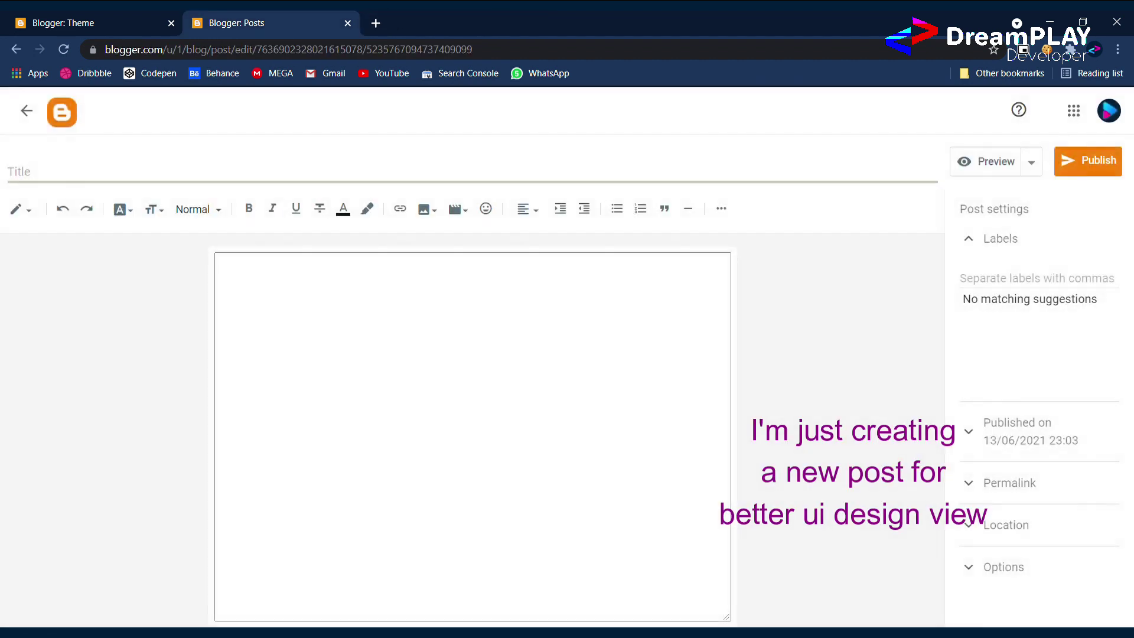
{"action": "type", "text": "t"}
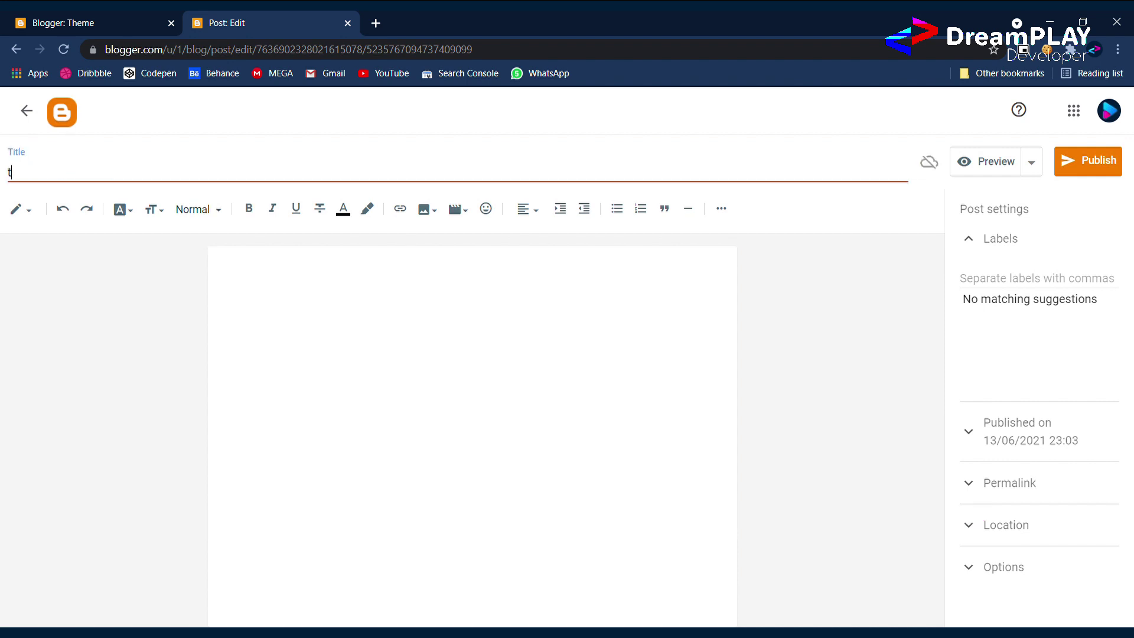
{"action": "type", "text": "estpost"}
{"action": "left_click", "coordinate": [223, 264]}
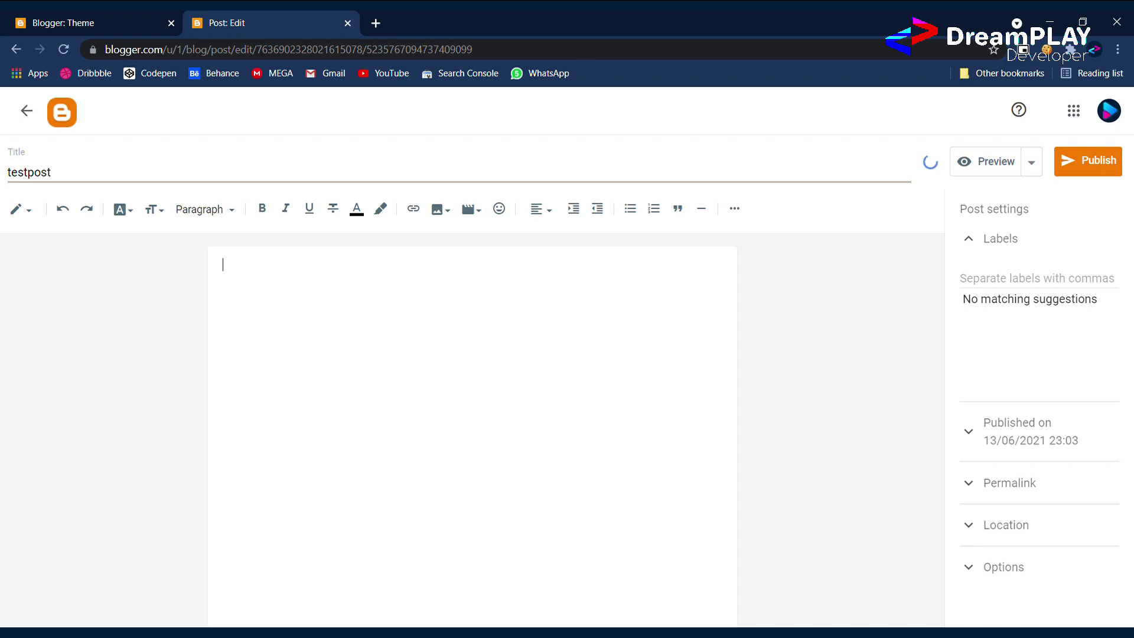
{"action": "type", "text": "A test post for blog"}
{"action": "key", "text": "Return"}
Step: Upload the PLAY banner image from the computer and insert it below the post's text
{"action": "left_click", "coordinate": [440, 209]}
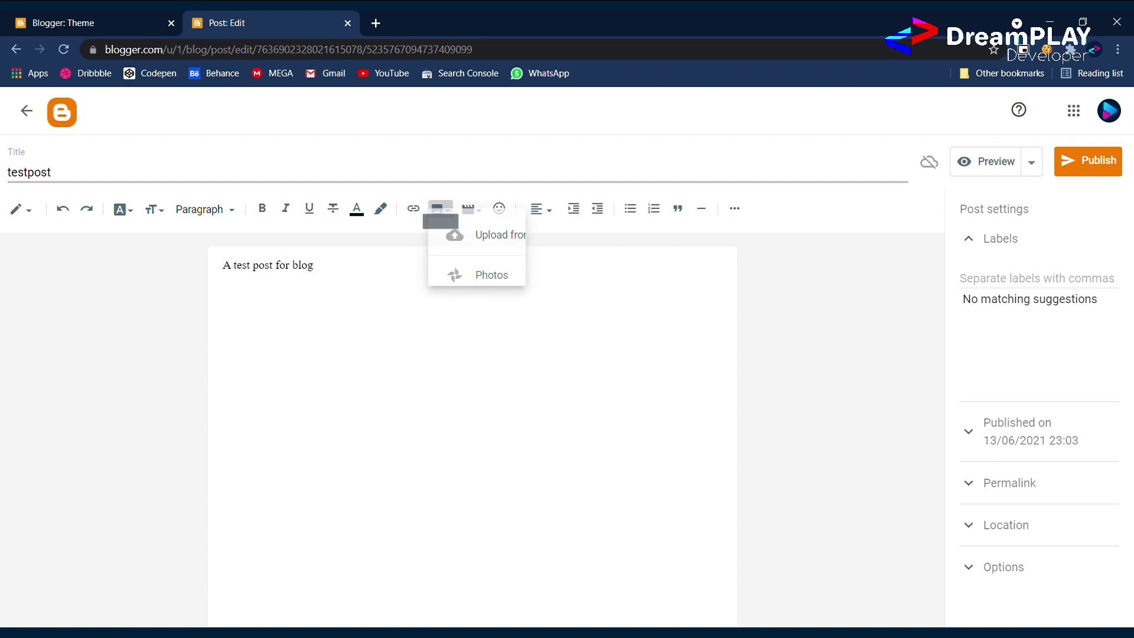
{"action": "left_click", "coordinate": [482, 246]}
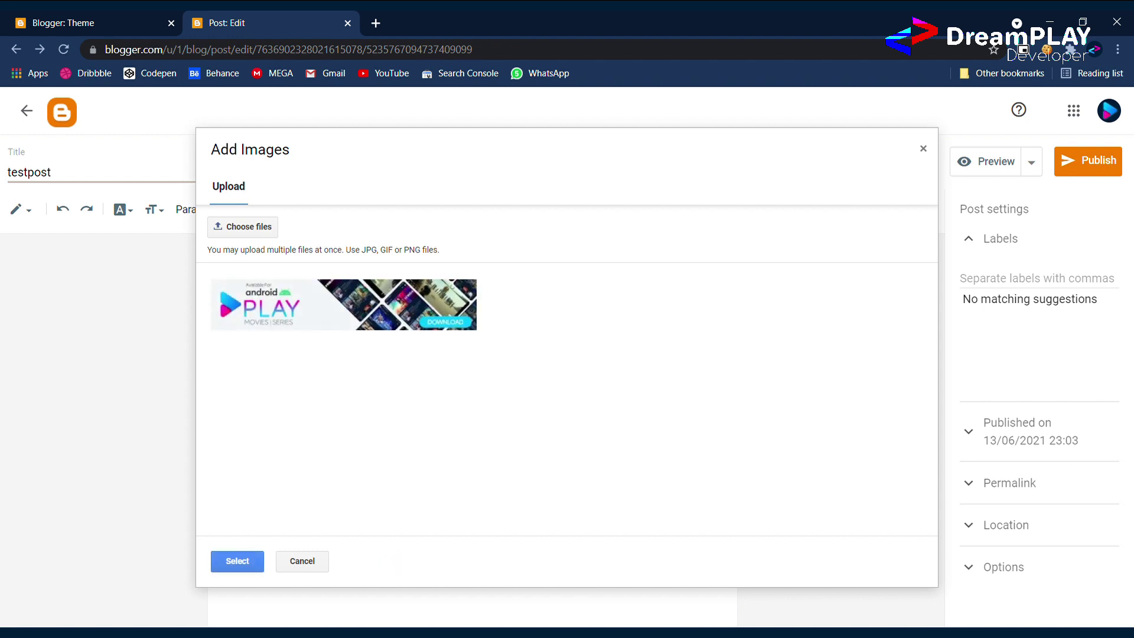
{"action": "left_click", "coordinate": [237, 561]}
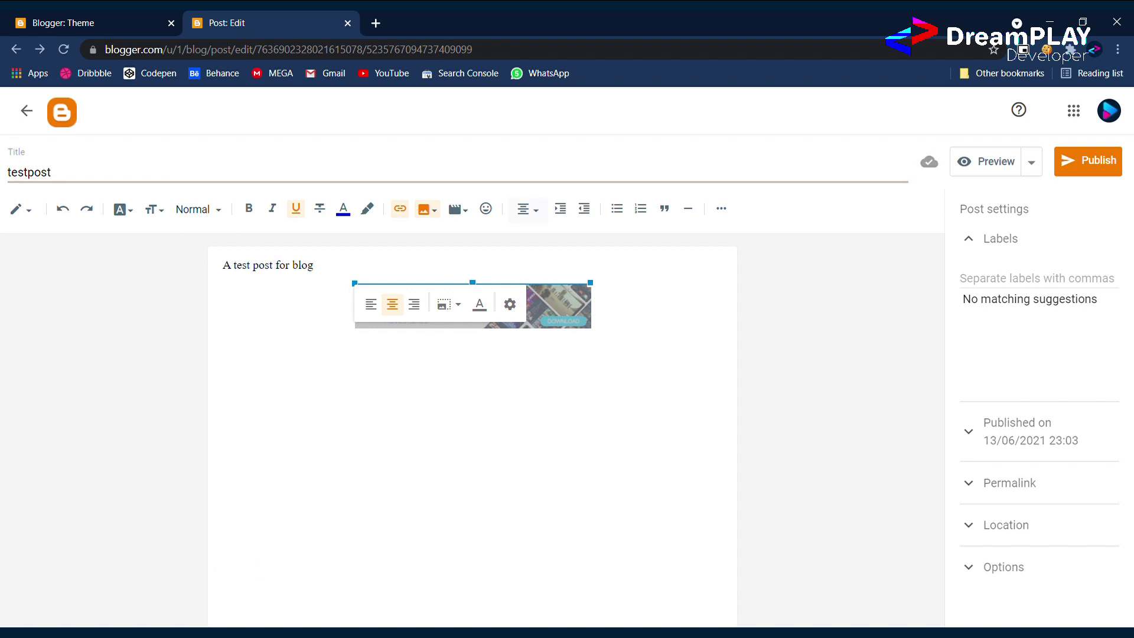
Step: Enlarge the banner image in the post and publish the post to the blog
{"action": "left_click_drag", "start_coordinate": [354, 283], "coordinate": [229, 283]}
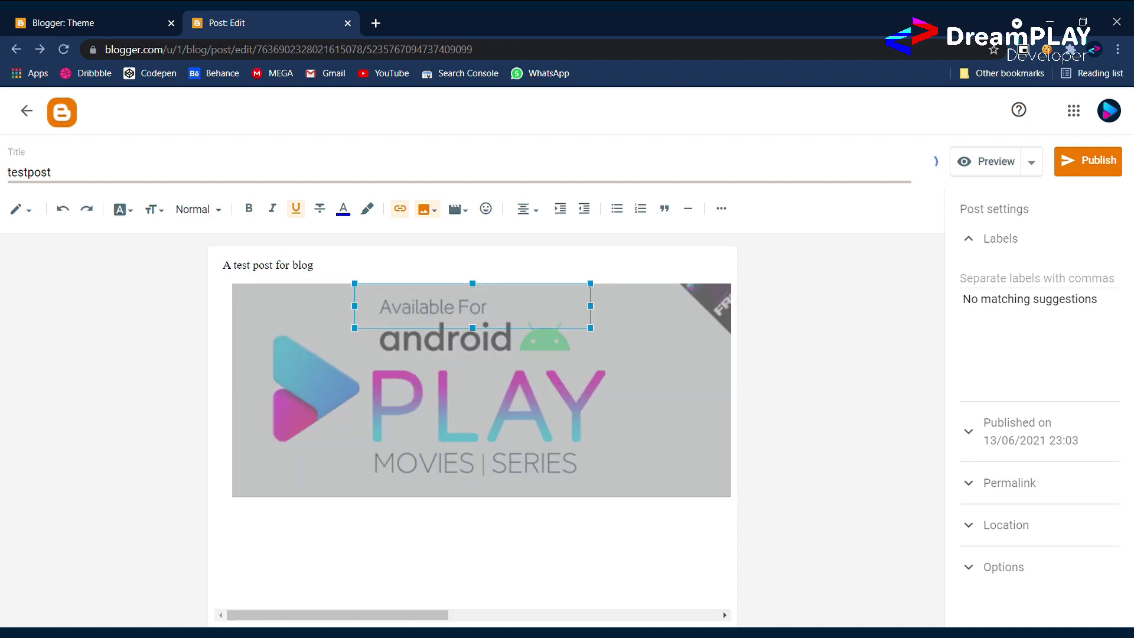
{"action": "left_click", "coordinate": [1088, 161]}
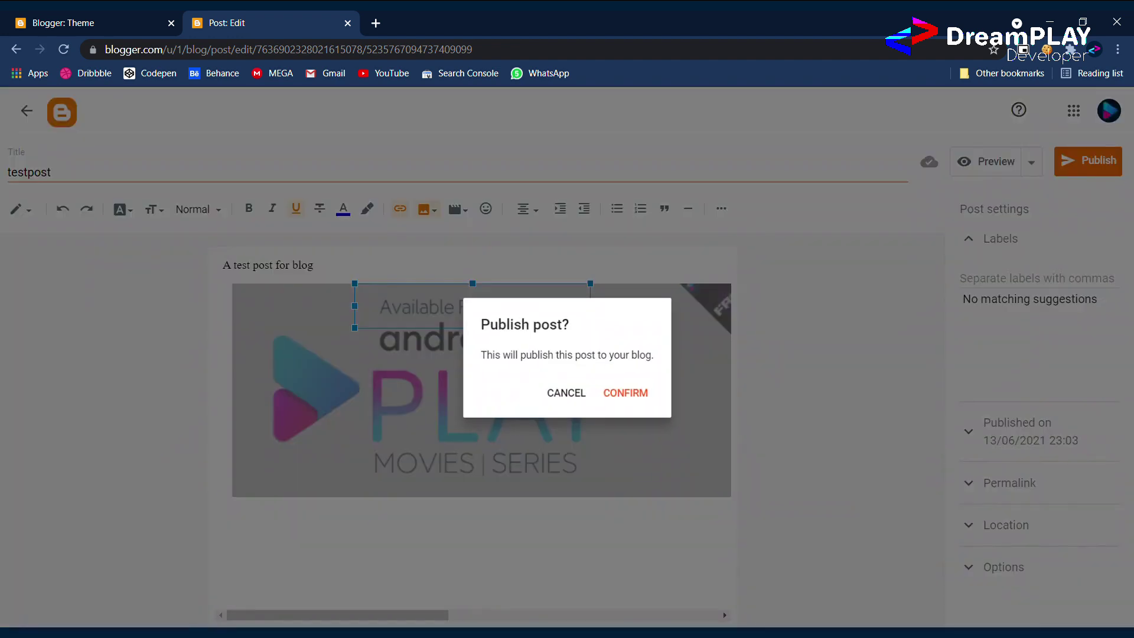
{"action": "left_click", "coordinate": [628, 393]}
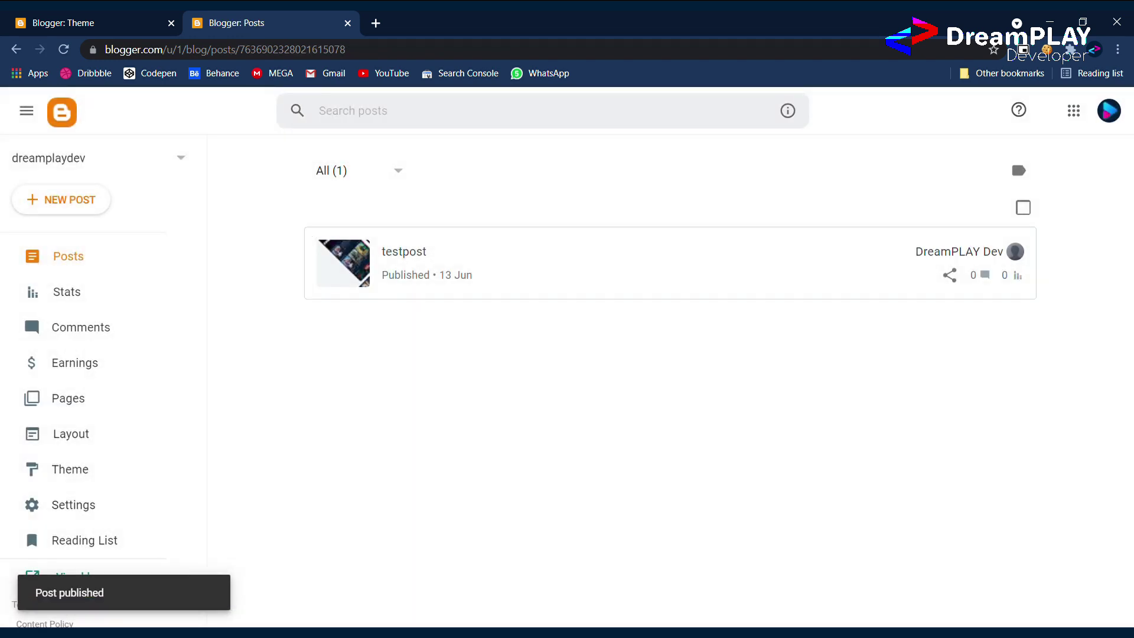
Step: View the live blog, read through the full testpost page, and return to the posts list
{"action": "left_click", "coordinate": [79, 576]}
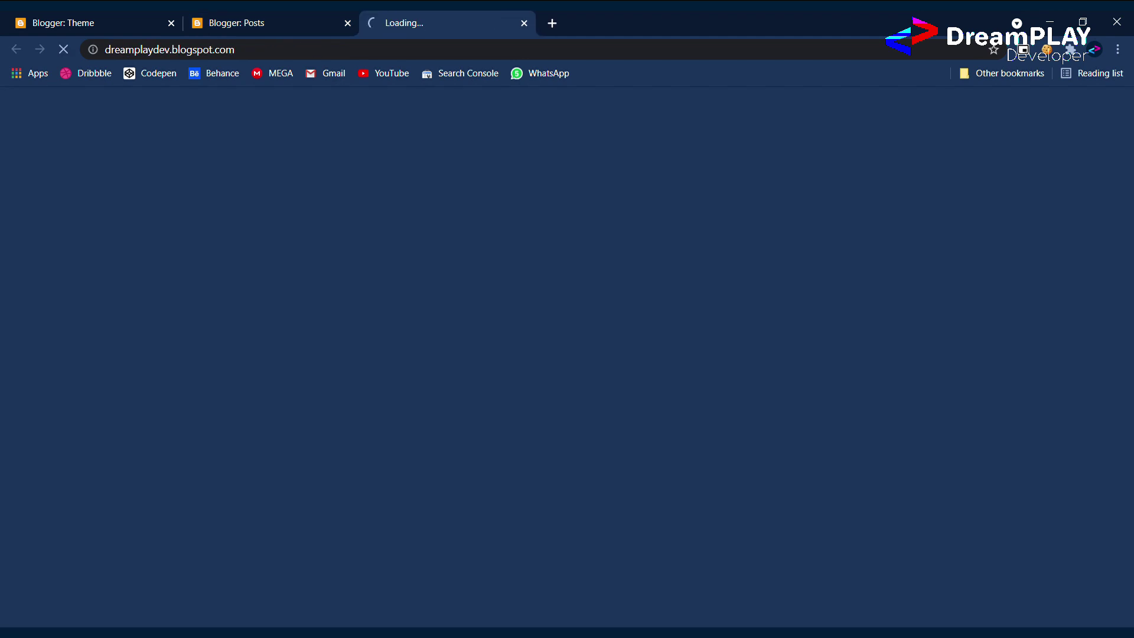
{"action": "scroll", "coordinate": [666, 354], "scroll_direction": "down", "scroll_amount": 3}
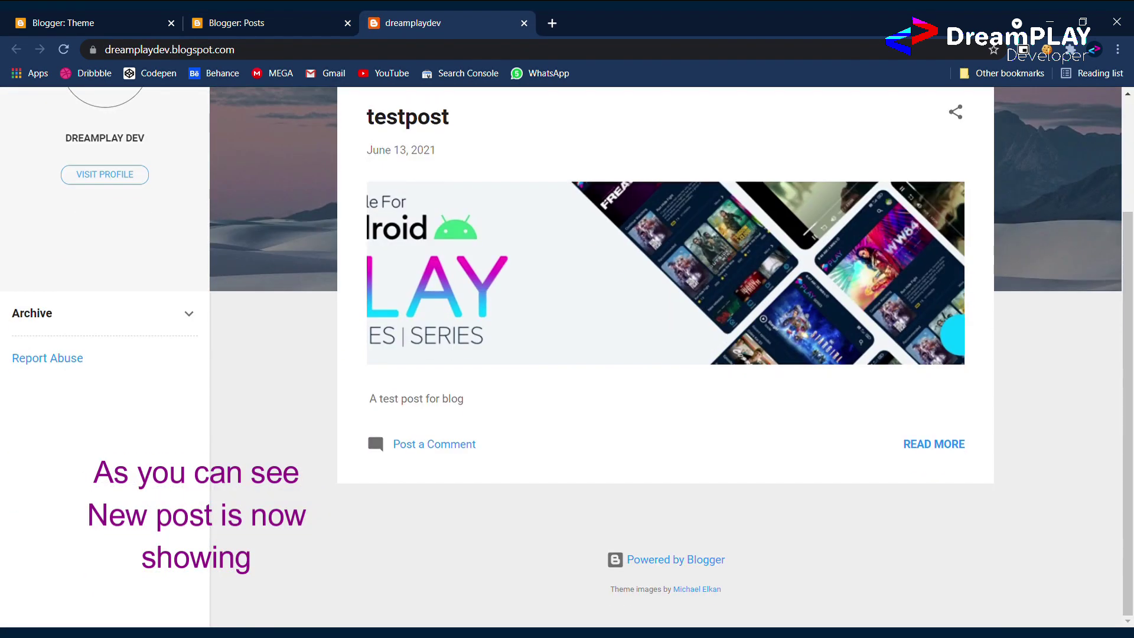
{"action": "left_click", "coordinate": [934, 444]}
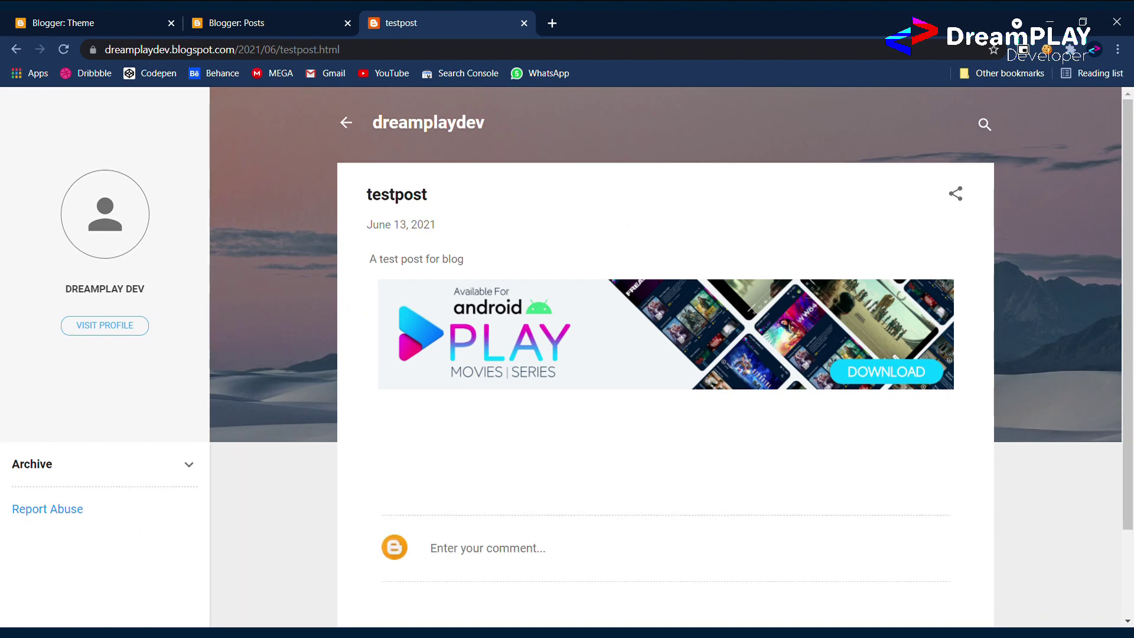
{"action": "scroll", "coordinate": [666, 354], "scroll_direction": "down", "scroll_amount": 2}
{"action": "scroll", "coordinate": [666, 354], "scroll_direction": "up", "scroll_amount": 2}
{"action": "scroll", "coordinate": [666, 354], "scroll_direction": "down", "scroll_amount": 2}
{"action": "scroll", "coordinate": [665, 354], "scroll_direction": "up", "scroll_amount": 2}
{"action": "key", "text": "ctrl+w"}
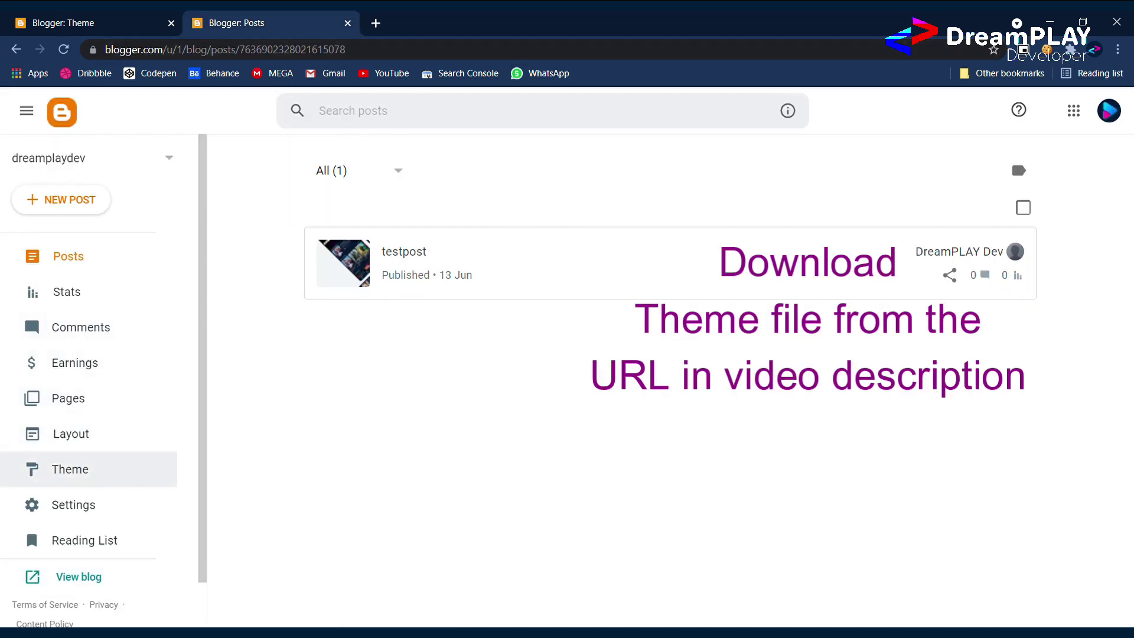
Step: Go to the blog's theme settings and try to restore the theme from the downloaded theme file
{"action": "left_click", "coordinate": [69, 469]}
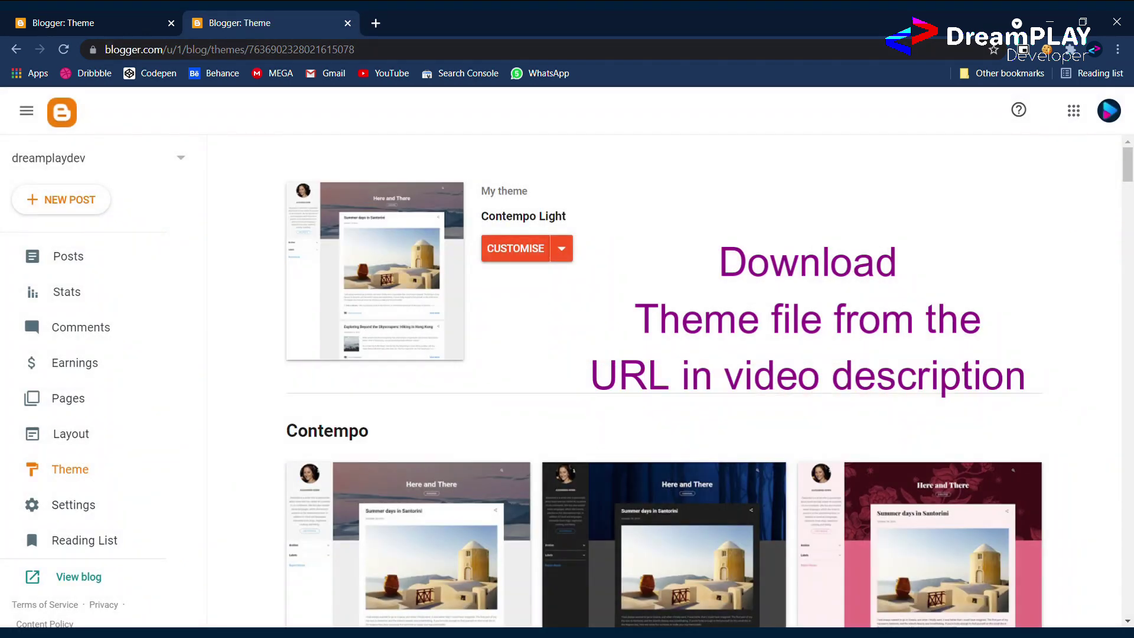
{"action": "left_click", "coordinate": [561, 249]}
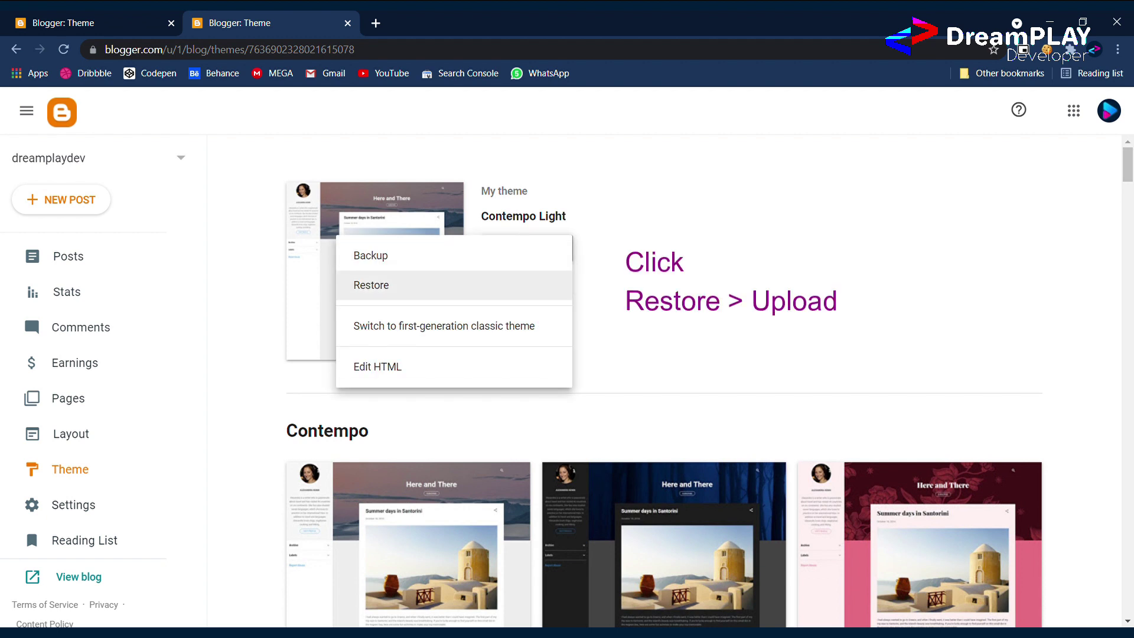
{"action": "left_click", "coordinate": [371, 284]}
{"action": "left_click", "coordinate": [665, 400]}
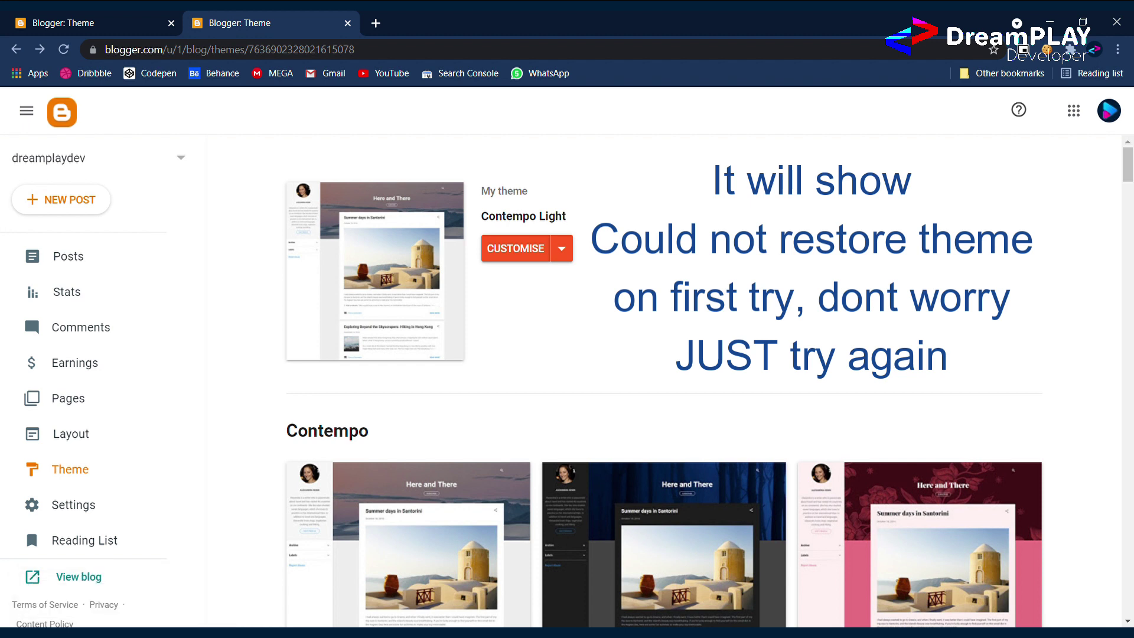
Step: Restore the blog's theme by uploading the downloaded theme file again
{"action": "left_click", "coordinate": [561, 248]}
{"action": "left_click", "coordinate": [378, 284]}
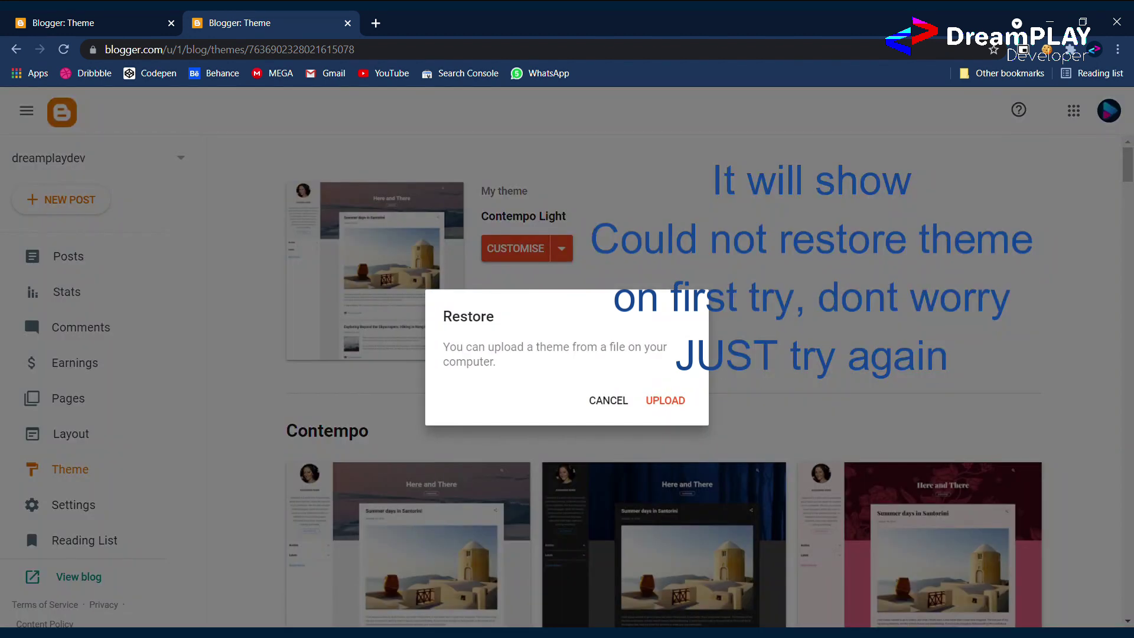
{"action": "left_click", "coordinate": [666, 401]}
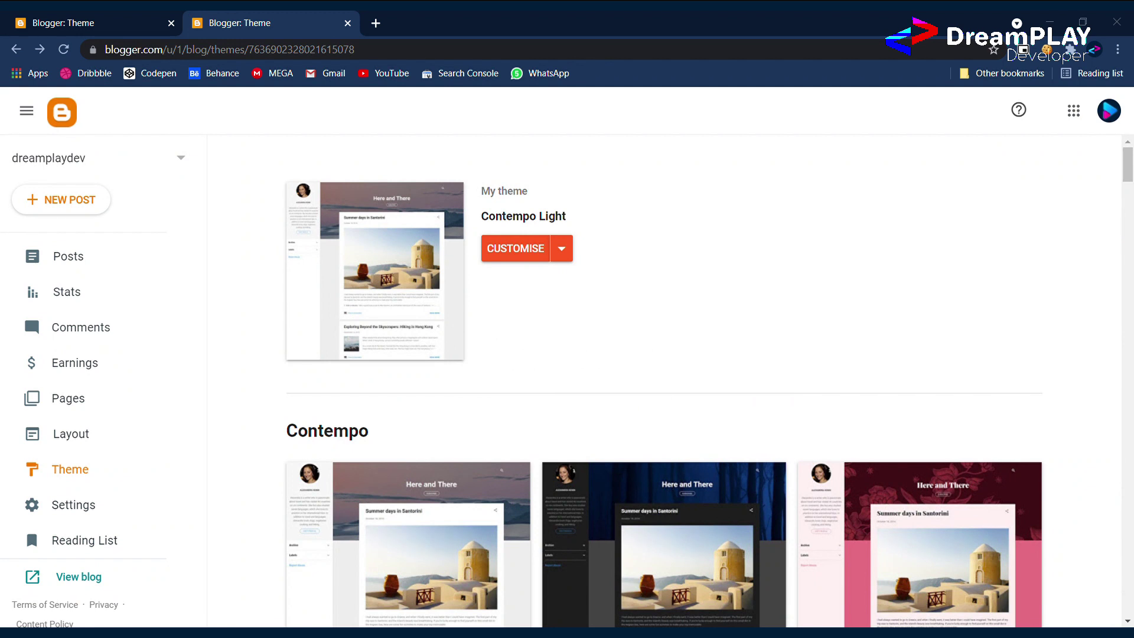
{"action": "key", "text": "Return"}
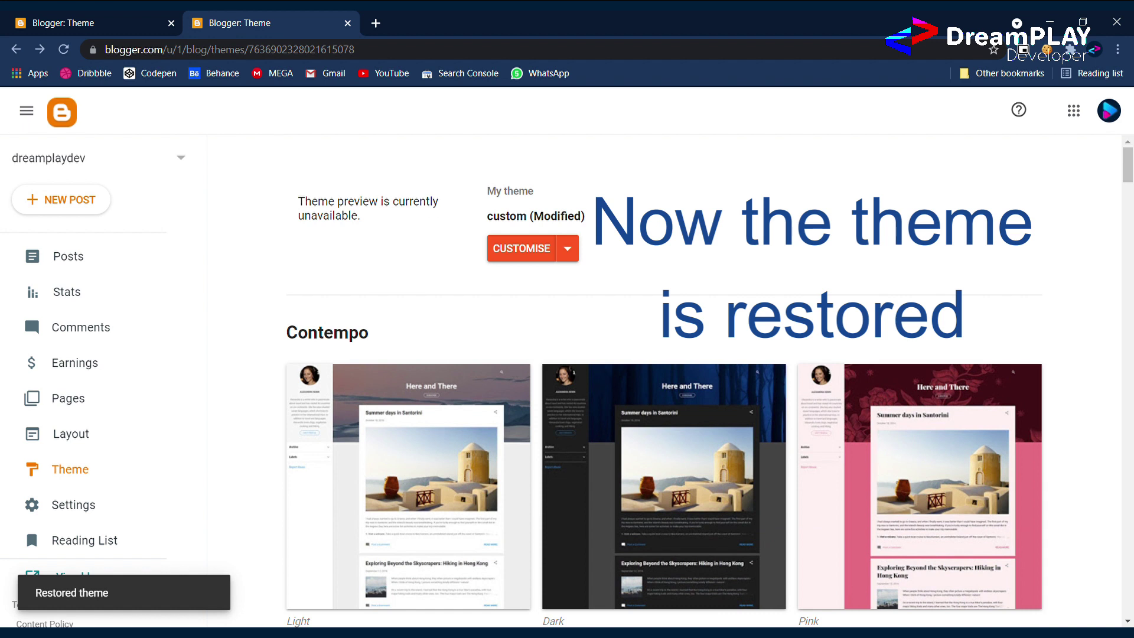
{"action": "left_click_drag", "start_coordinate": [297, 201], "coordinate": [368, 216]}
{"action": "left_click", "coordinate": [377, 229]}
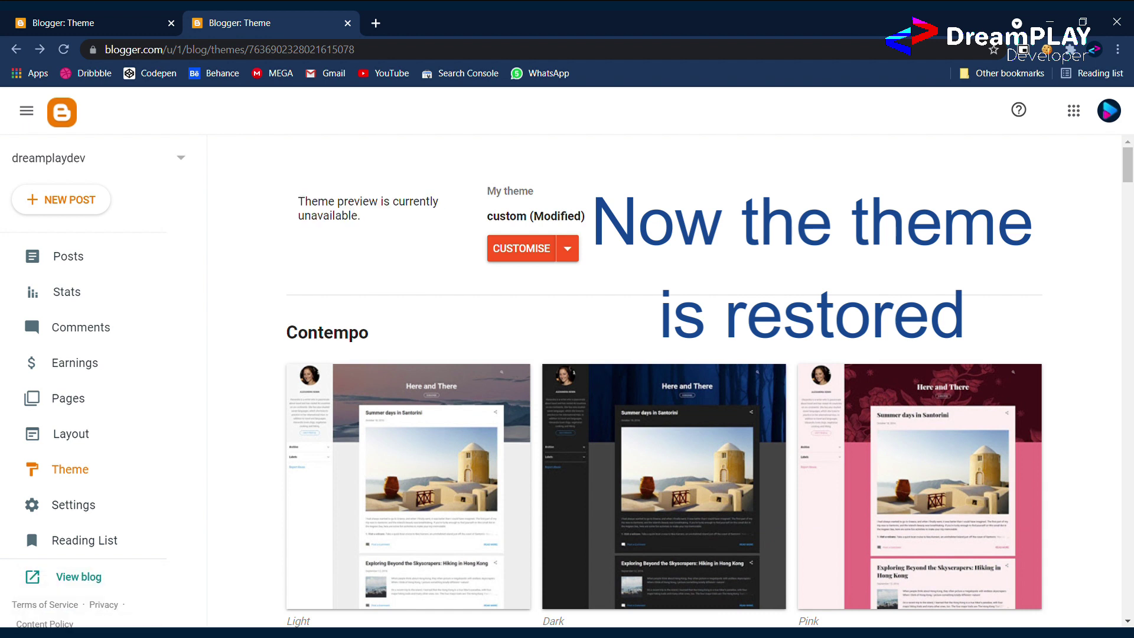
Step: View the live blog with the restored theme, check its home page and Category menu, and return to the theme settings
{"action": "left_click", "coordinate": [35, 576]}
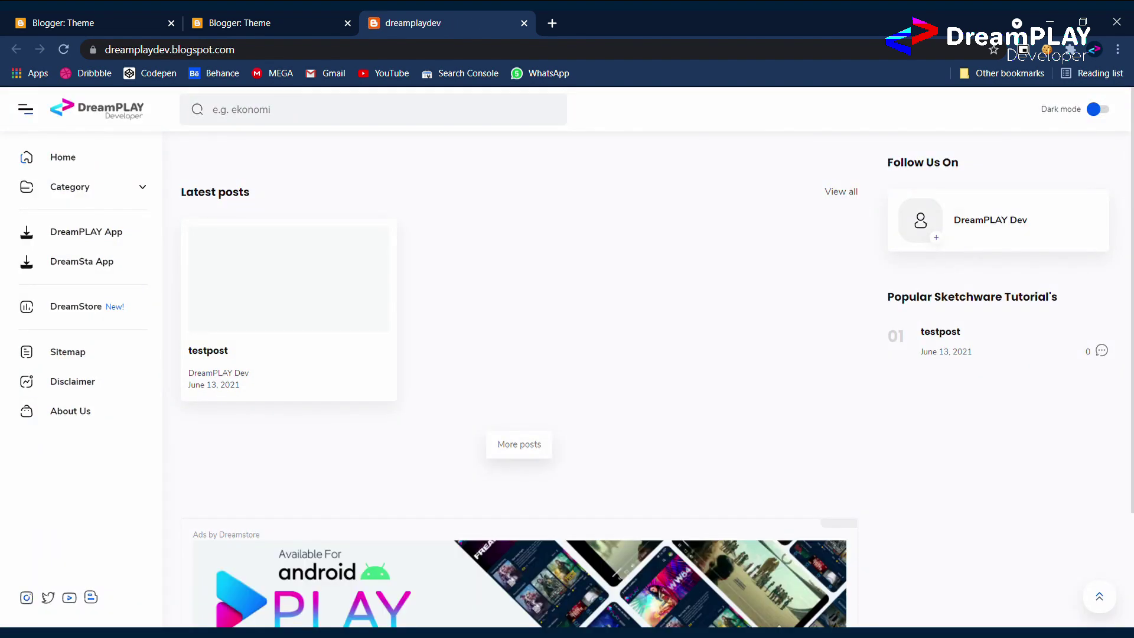
{"action": "scroll", "coordinate": [519, 378], "scroll_direction": "down", "scroll_amount": 3}
{"action": "scroll", "coordinate": [520, 379], "scroll_direction": "up", "scroll_amount": 3}
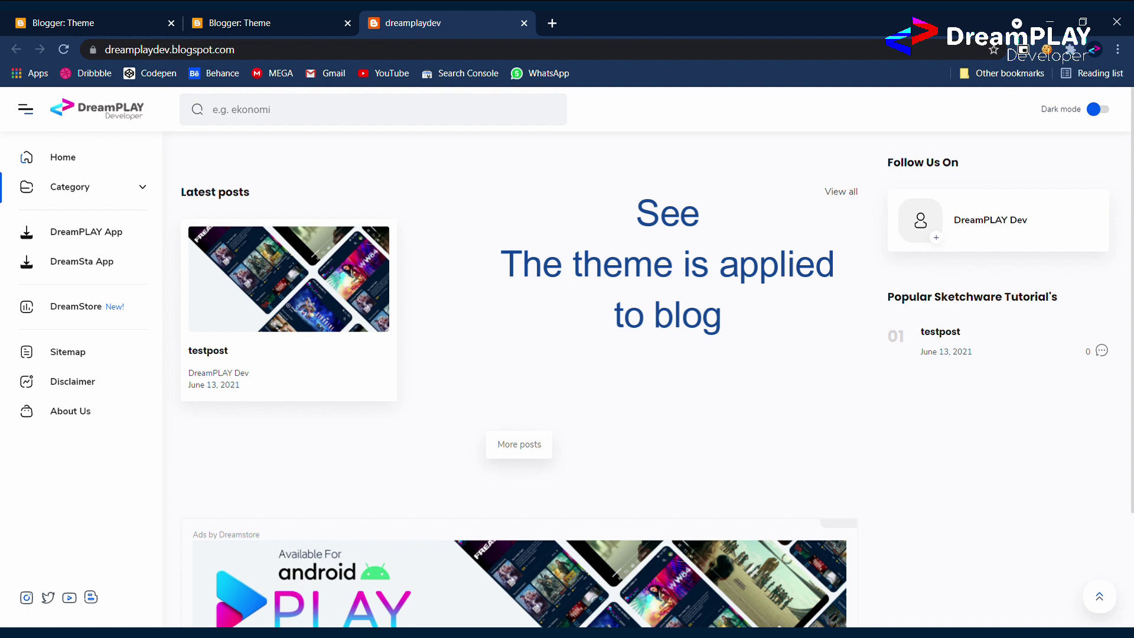
{"action": "left_click", "coordinate": [70, 187]}
{"action": "left_click", "coordinate": [70, 186]}
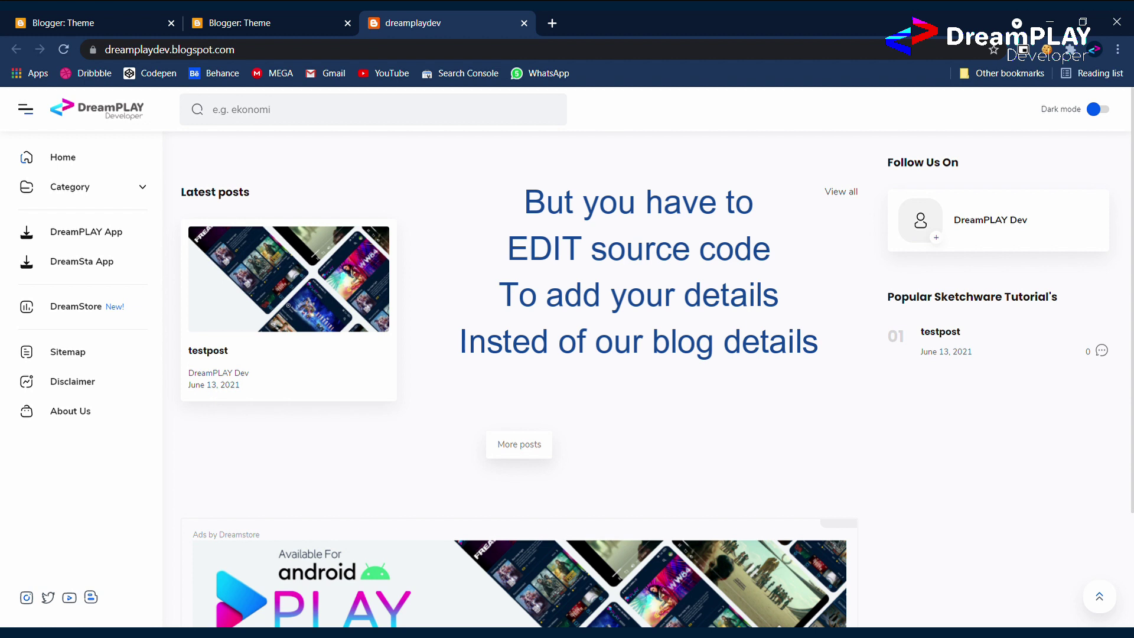
{"action": "left_click", "coordinate": [524, 23]}
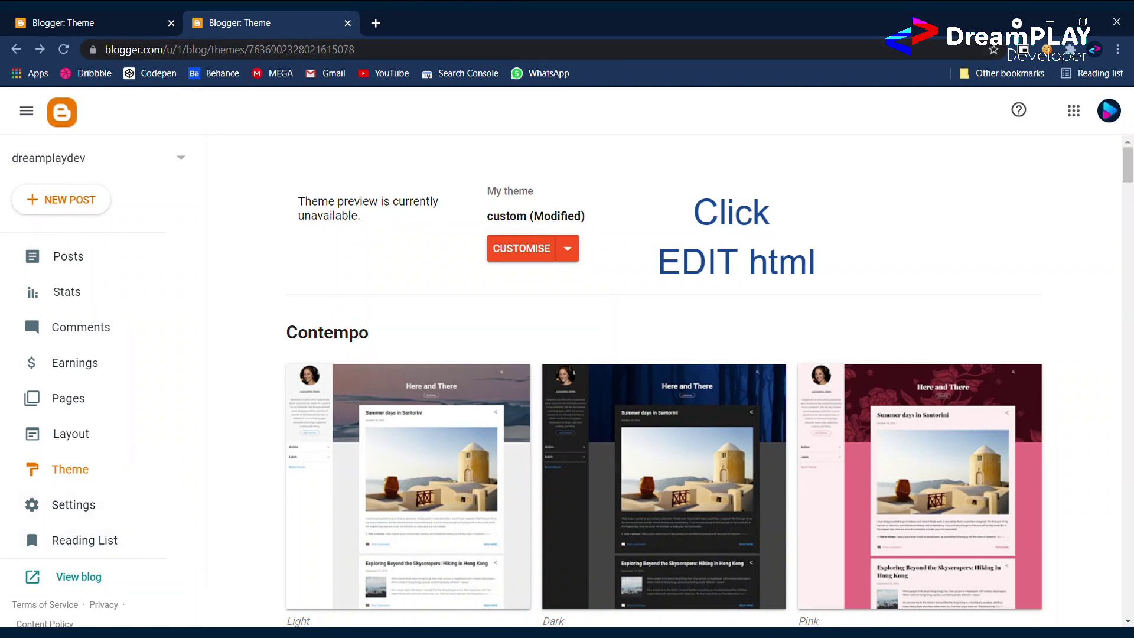
Step: Open the theme's HTML for editing and find the link entries in the navigation menu code
{"action": "left_click", "coordinate": [567, 248]}
{"action": "left_click", "coordinate": [394, 367]}
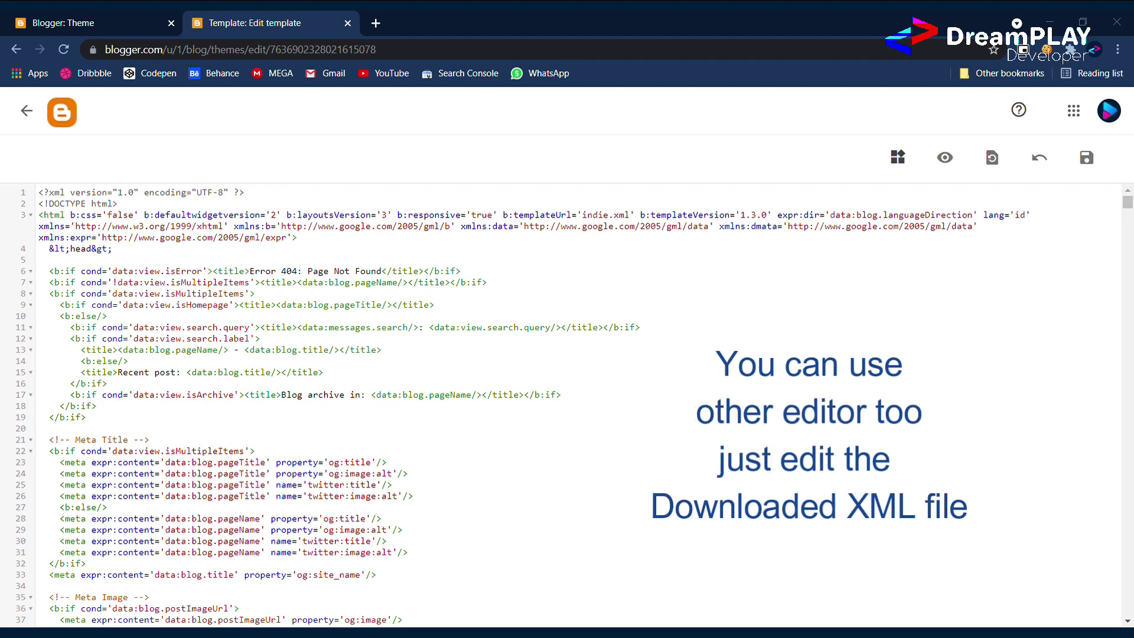
{"action": "scroll", "coordinate": [567, 402], "scroll_direction": "down", "scroll_amount": 20}
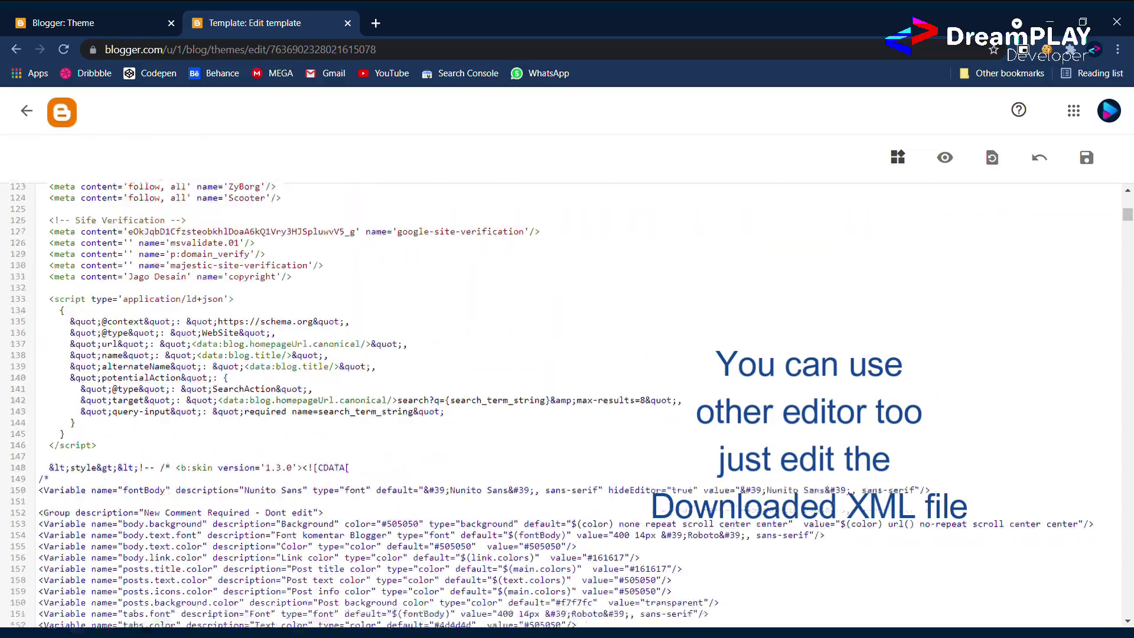
{"action": "scroll", "coordinate": [567, 401], "scroll_direction": "down", "scroll_amount": 10}
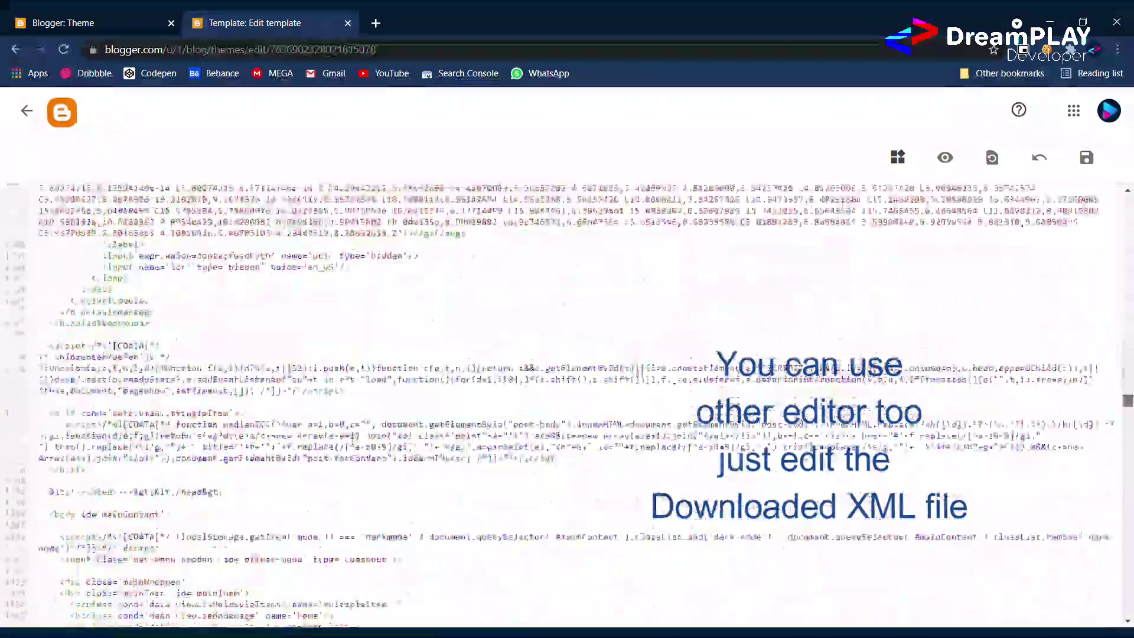
{"action": "scroll", "coordinate": [567, 402], "scroll_direction": "down", "scroll_amount": 6}
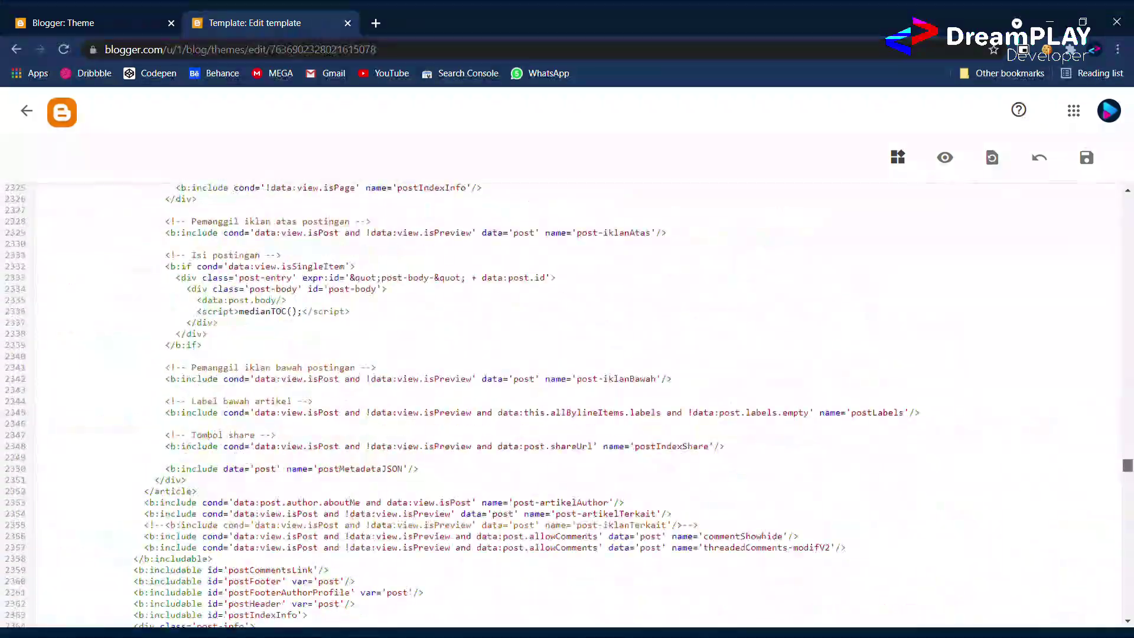
{"action": "scroll", "coordinate": [567, 401], "scroll_direction": "down", "scroll_amount": 8}
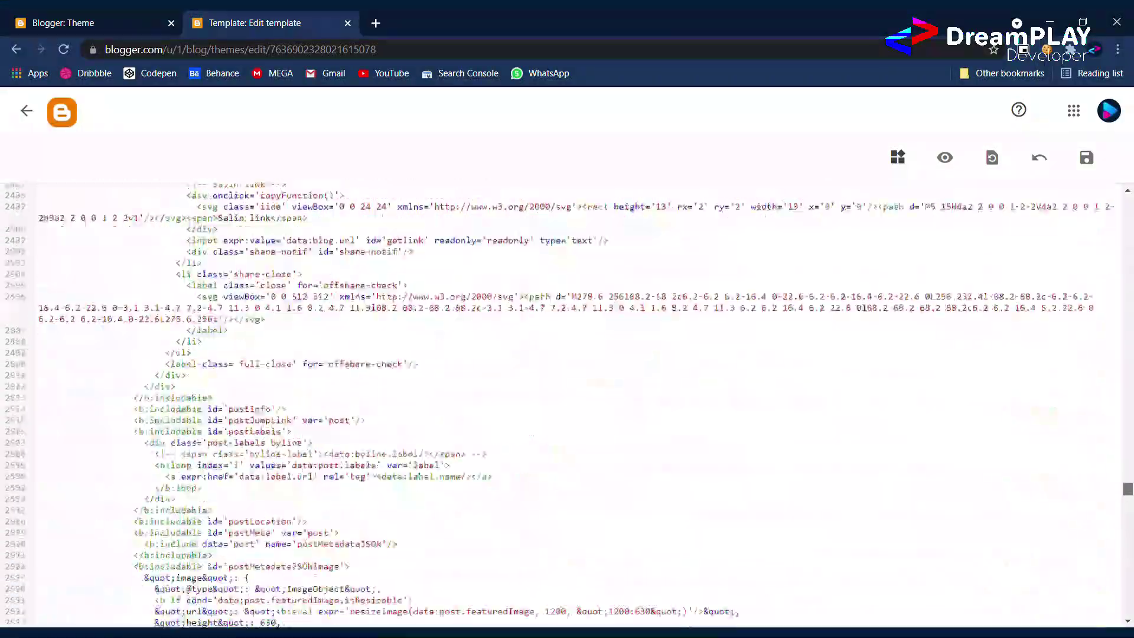
{"action": "scroll", "coordinate": [567, 402], "scroll_direction": "down", "scroll_amount": 10}
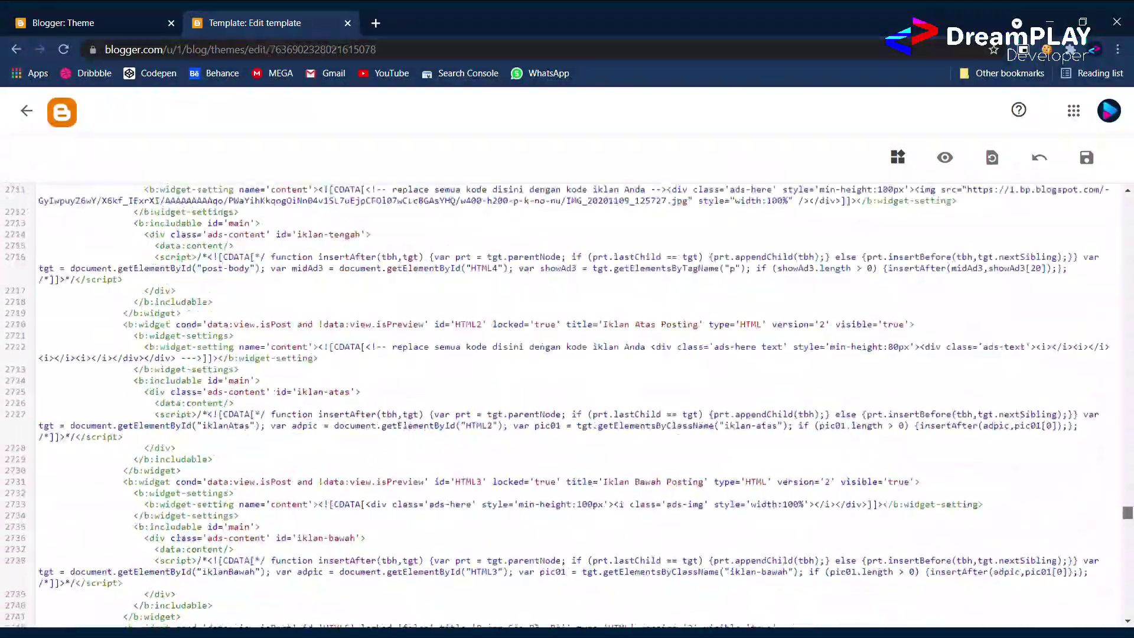
{"action": "scroll", "coordinate": [567, 402], "scroll_direction": "down", "scroll_amount": 8}
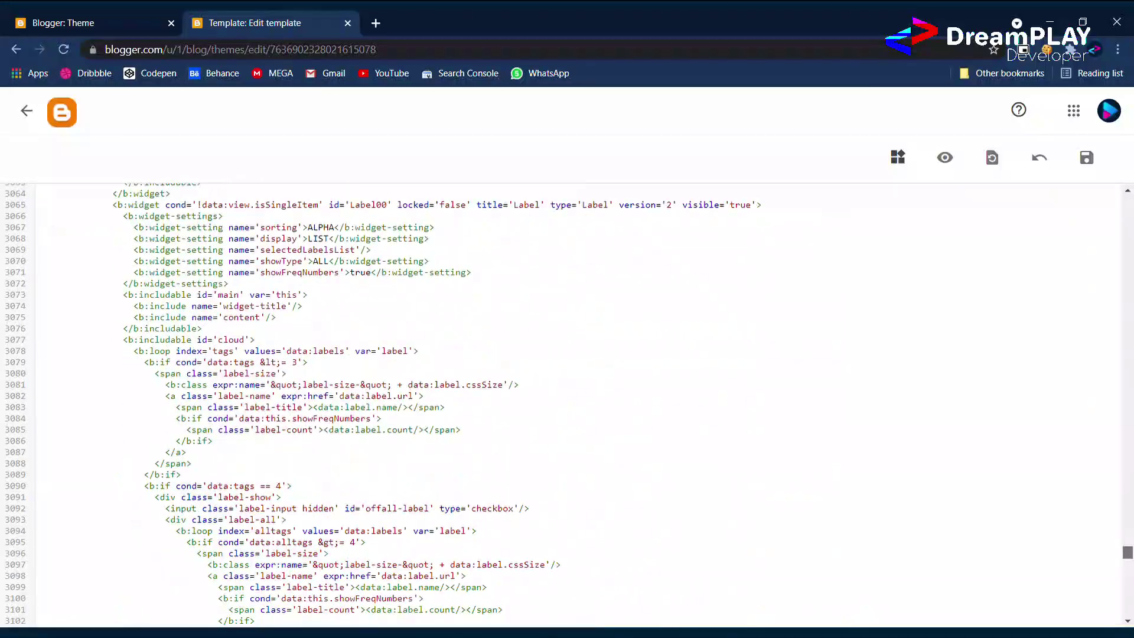
{"action": "scroll", "coordinate": [567, 401], "scroll_direction": "down", "scroll_amount": 6}
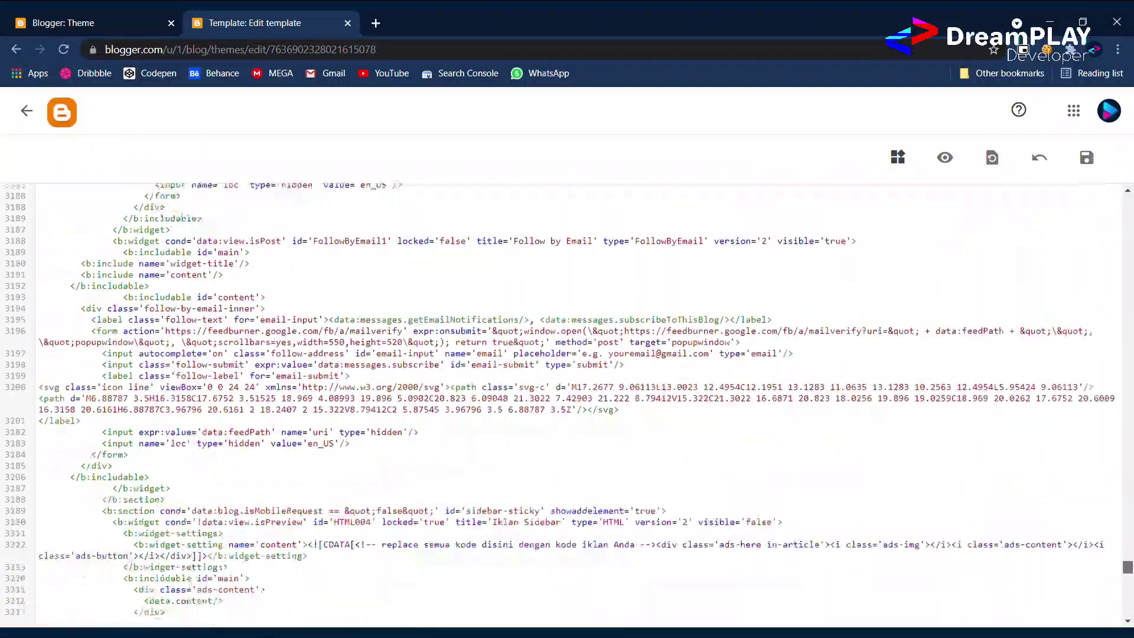
{"action": "scroll", "coordinate": [567, 401], "scroll_direction": "down", "scroll_amount": 6}
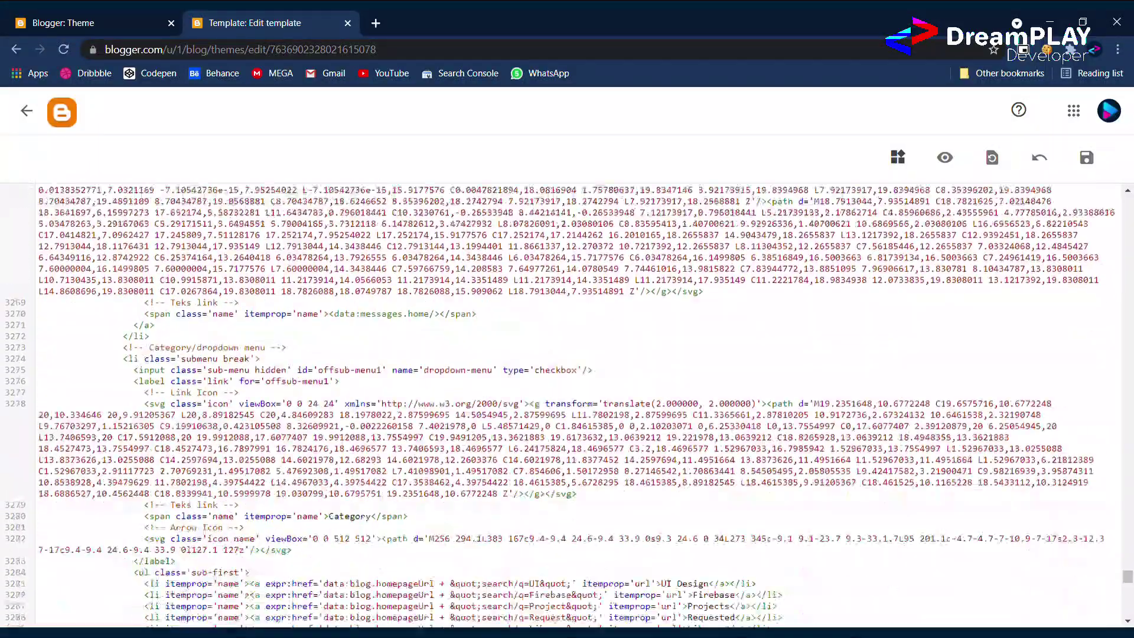
{"action": "scroll", "coordinate": [567, 402], "scroll_direction": "up", "scroll_amount": 5}
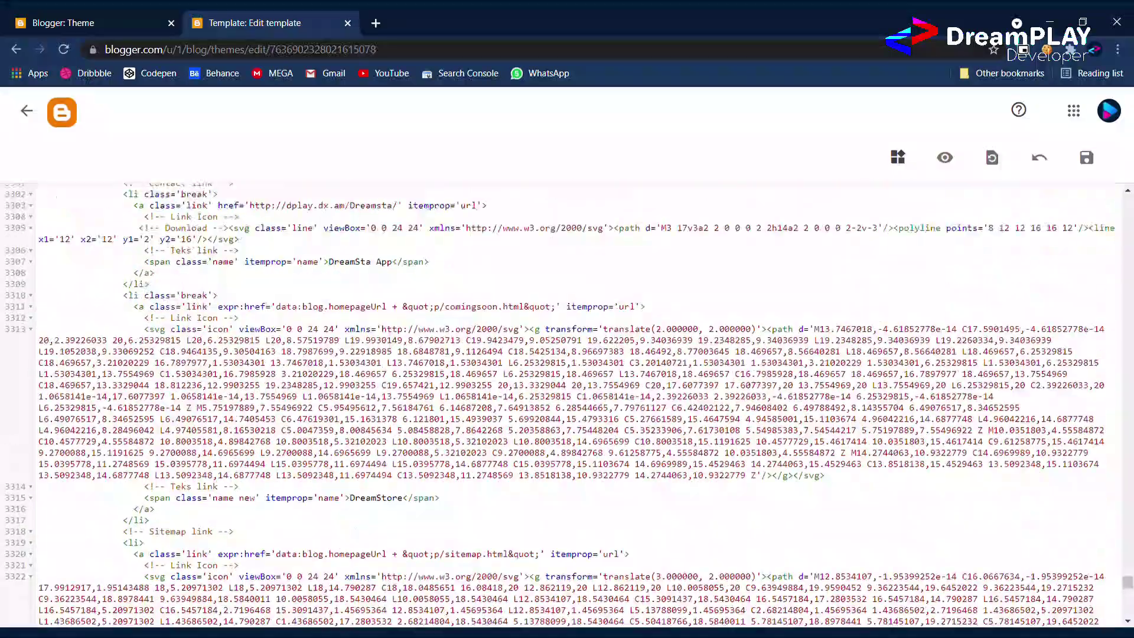
{"action": "scroll", "coordinate": [567, 402], "scroll_direction": "up", "scroll_amount": 5}
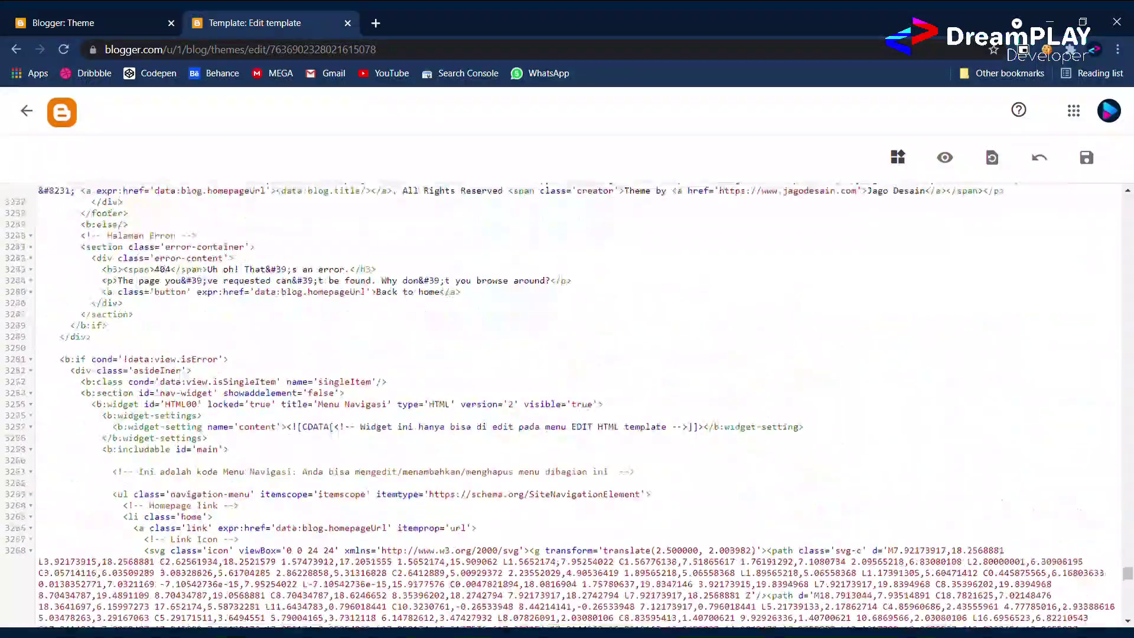
{"action": "scroll", "coordinate": [567, 402], "scroll_direction": "down", "scroll_amount": 5}
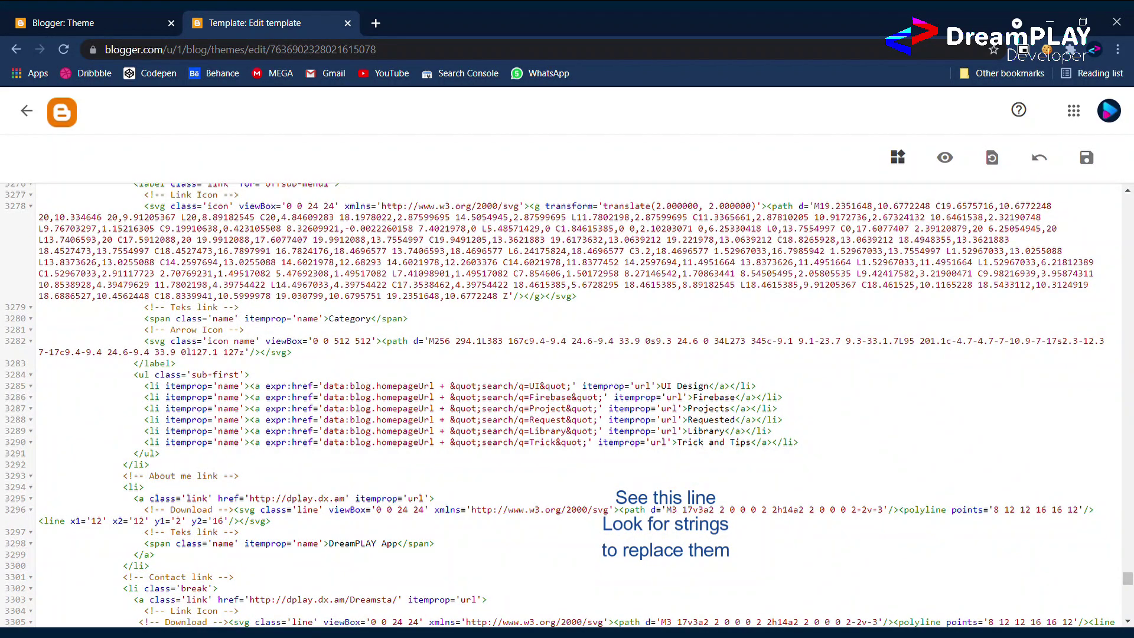
Step: Replace the "DreamPLAY App" link text in the navigation menu code with "Your name" and save the theme
{"action": "left_click_drag", "start_coordinate": [399, 543], "coordinate": [328, 543]}
{"action": "type", "text": "ay"}
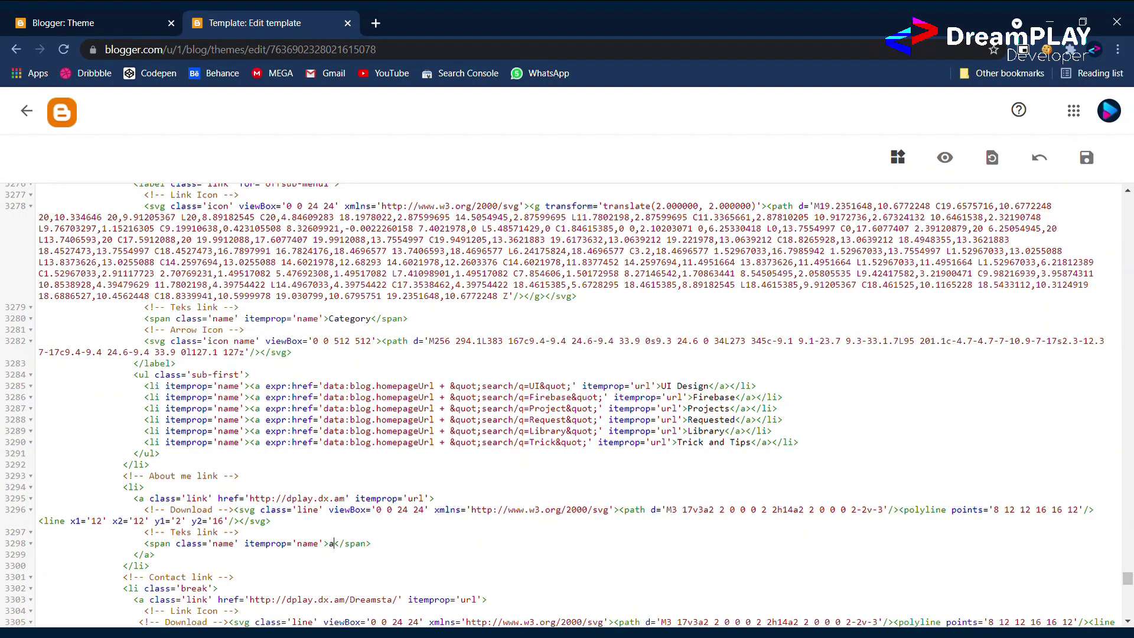
{"action": "key", "text": "BackSpace"}
{"action": "key", "text": "BackSpace"}
{"action": "type", "text": "Your name"}
{"action": "left_click", "coordinate": [1087, 158]}
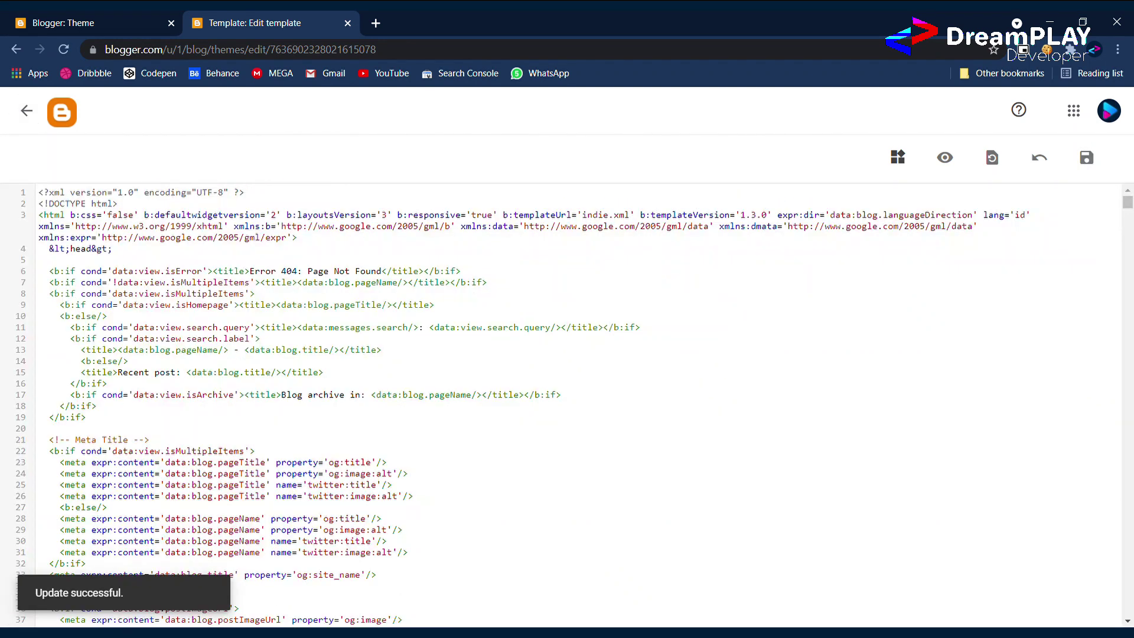
Step: Leave the HTML editor and view the live blog to check the renamed link in the side menu
{"action": "left_click", "coordinate": [27, 111]}
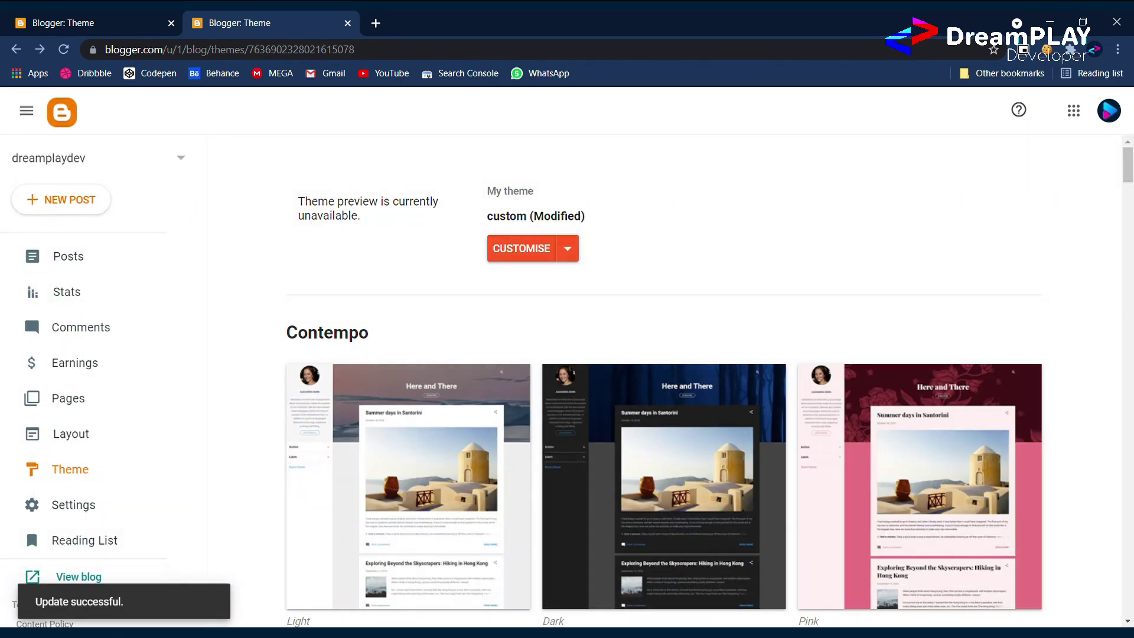
{"action": "left_click", "coordinate": [35, 577]}
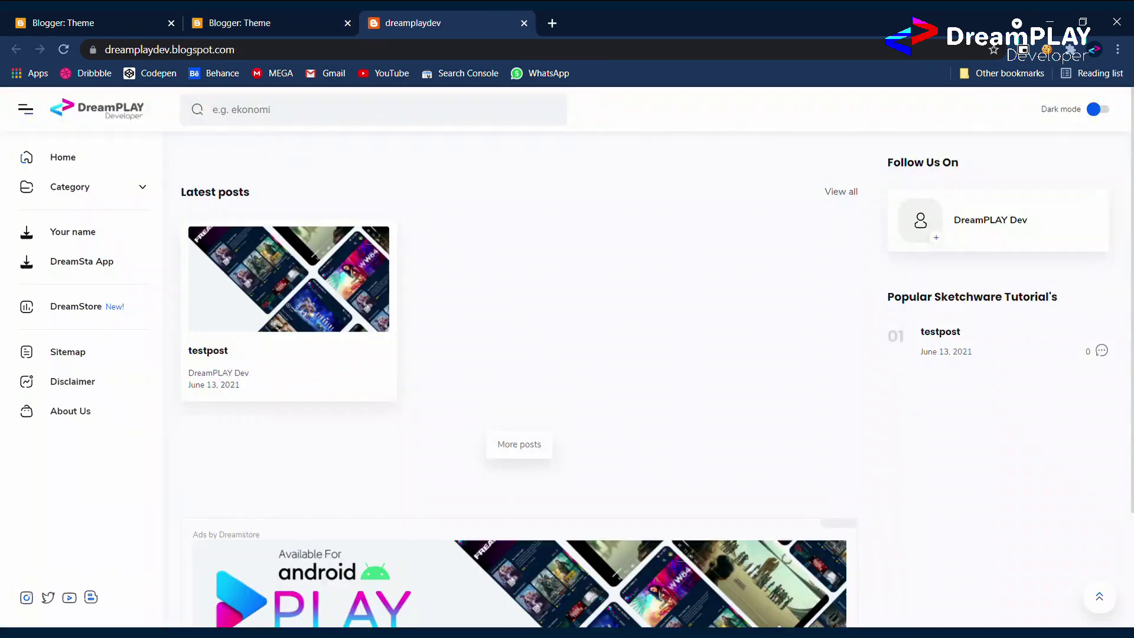
{"action": "left_click_drag", "start_coordinate": [48, 231], "coordinate": [47, 252]}
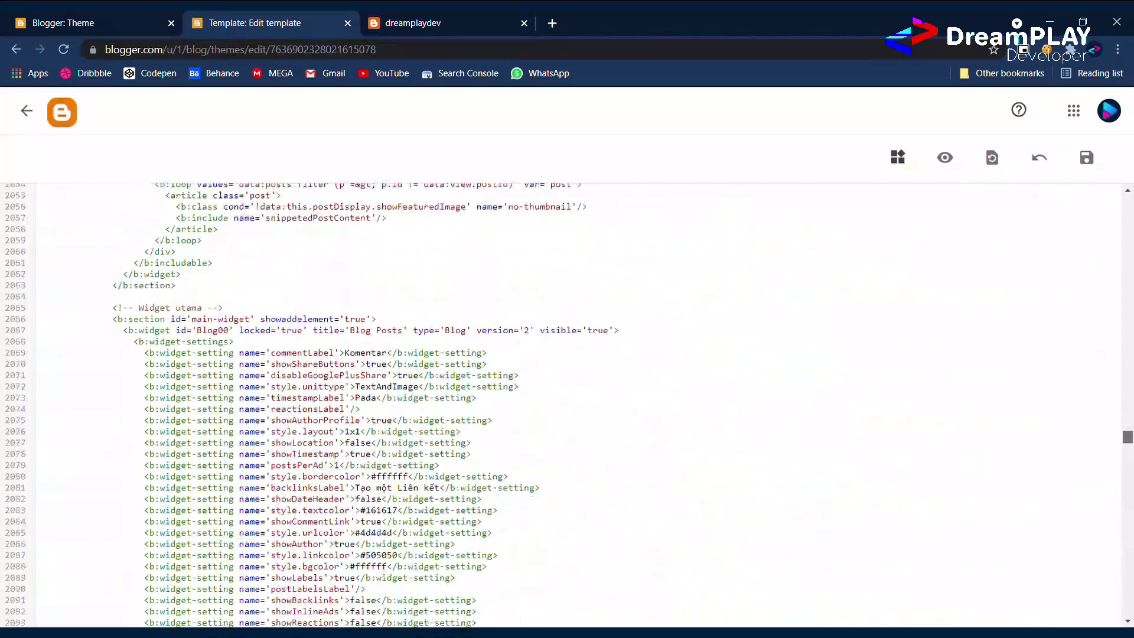
Step: Find the social media links in the theme's HTML and select the YouTube and Instagram URLs in turn
{"action": "left_click_drag", "start_coordinate": [1127, 447], "coordinate": [1127, 535]}
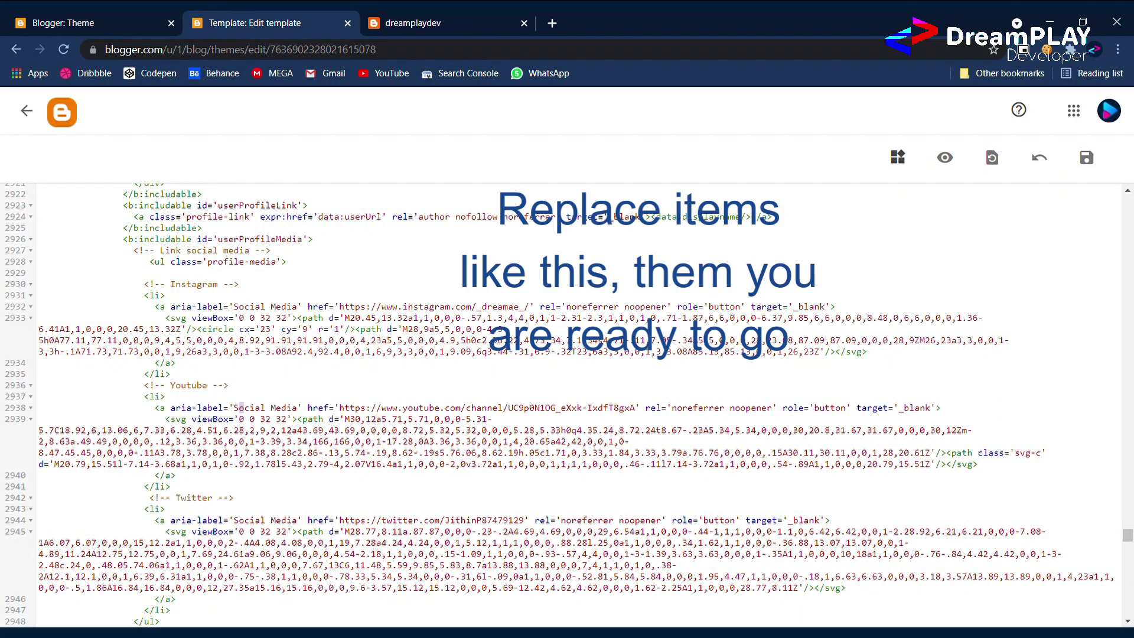
{"action": "left_click_drag", "start_coordinate": [636, 408], "coordinate": [339, 407]}
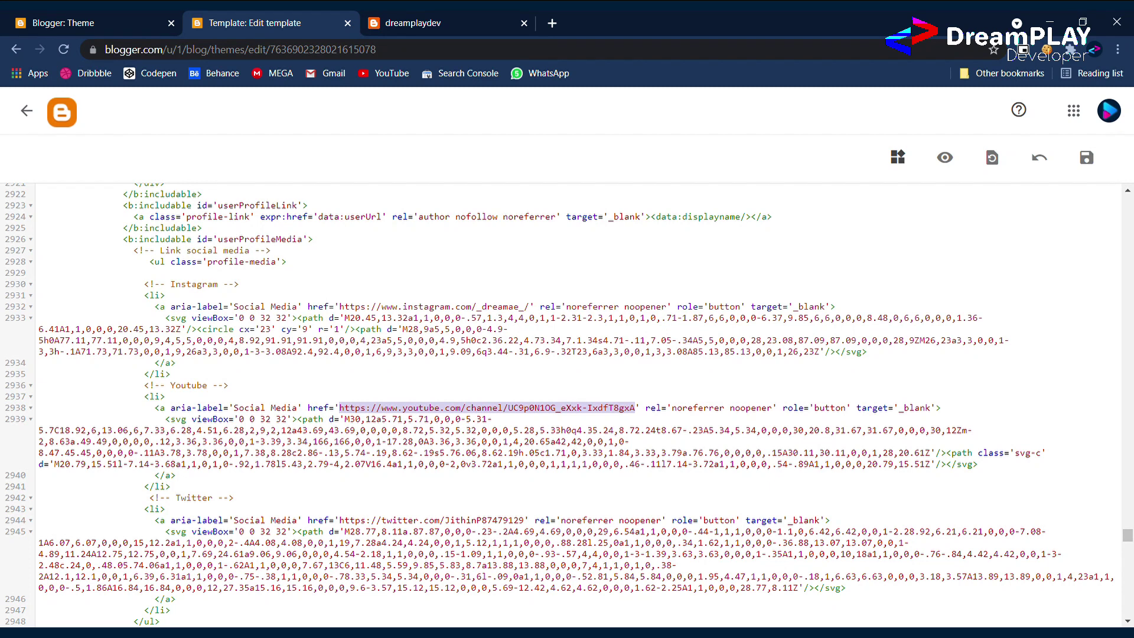
{"action": "left_click", "coordinate": [176, 363]}
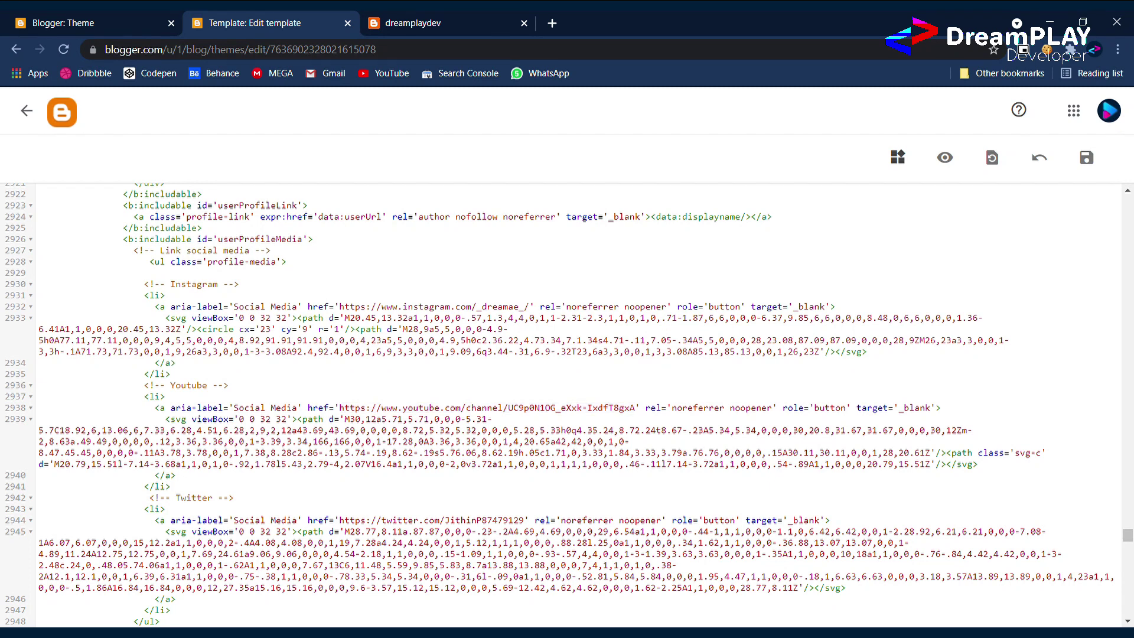
{"action": "left_click_drag", "start_coordinate": [509, 306], "coordinate": [344, 306]}
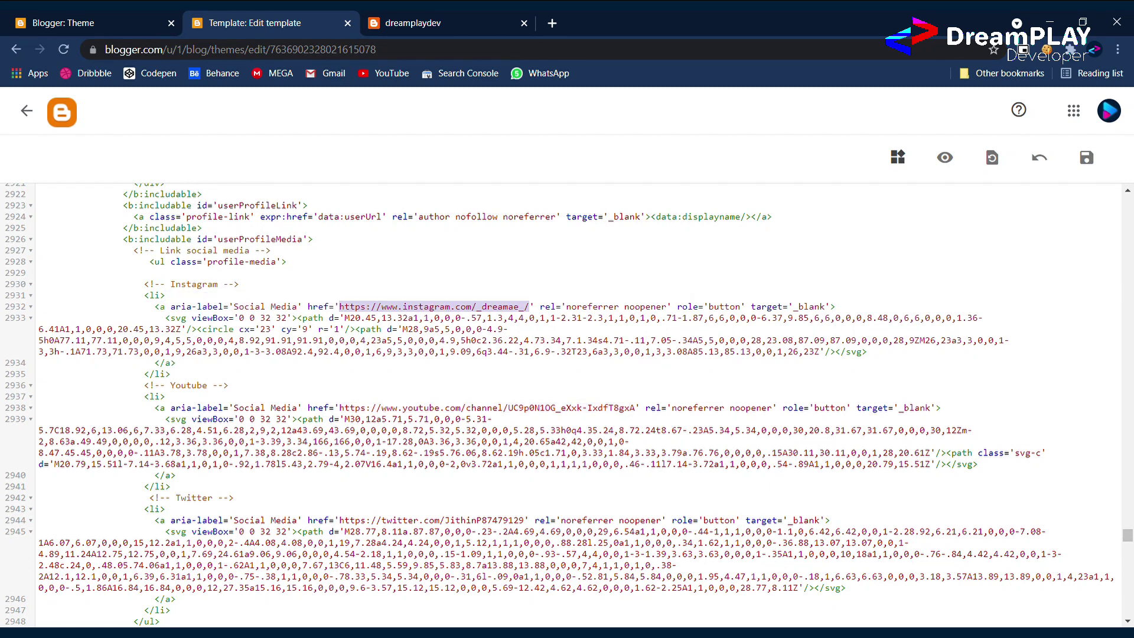